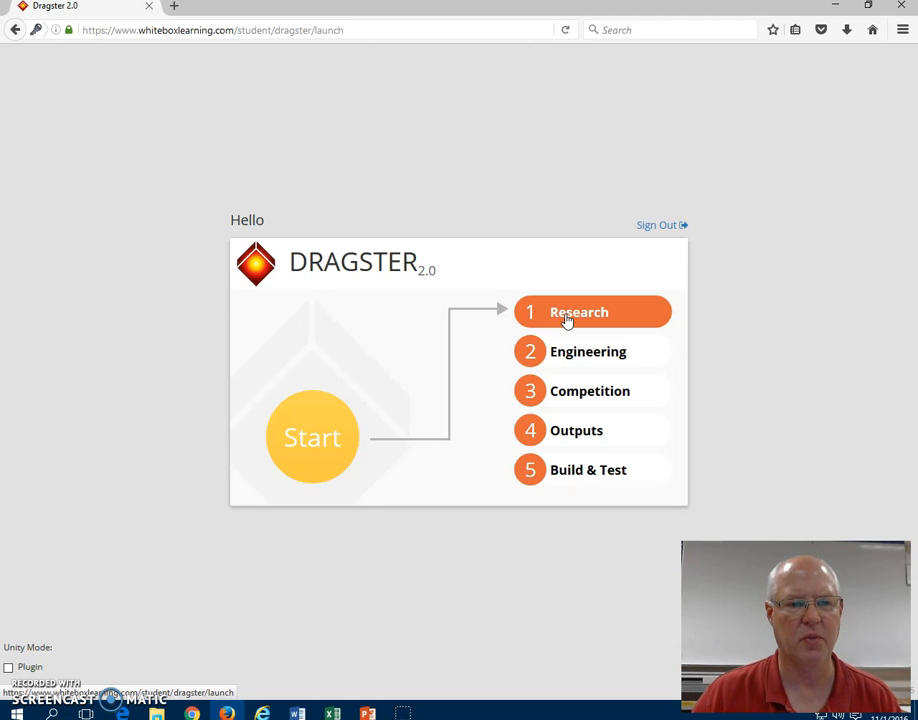
Step: Open the Research section's Mass article and read through material densities, center of mass and stability
{"action": "left_click", "coordinate": [566, 314]}
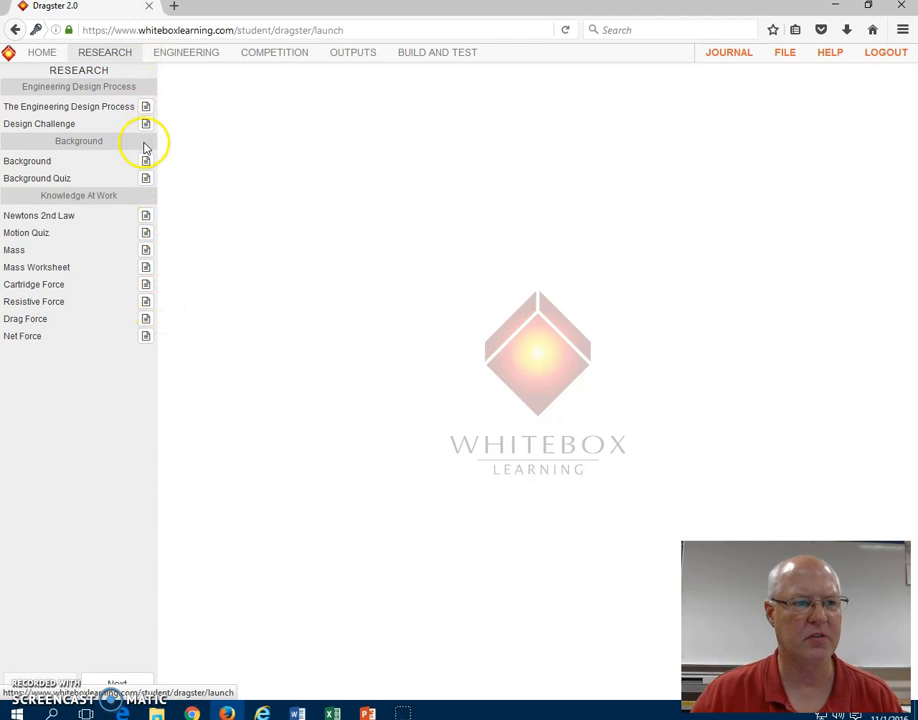
{"action": "left_click", "coordinate": [146, 253]}
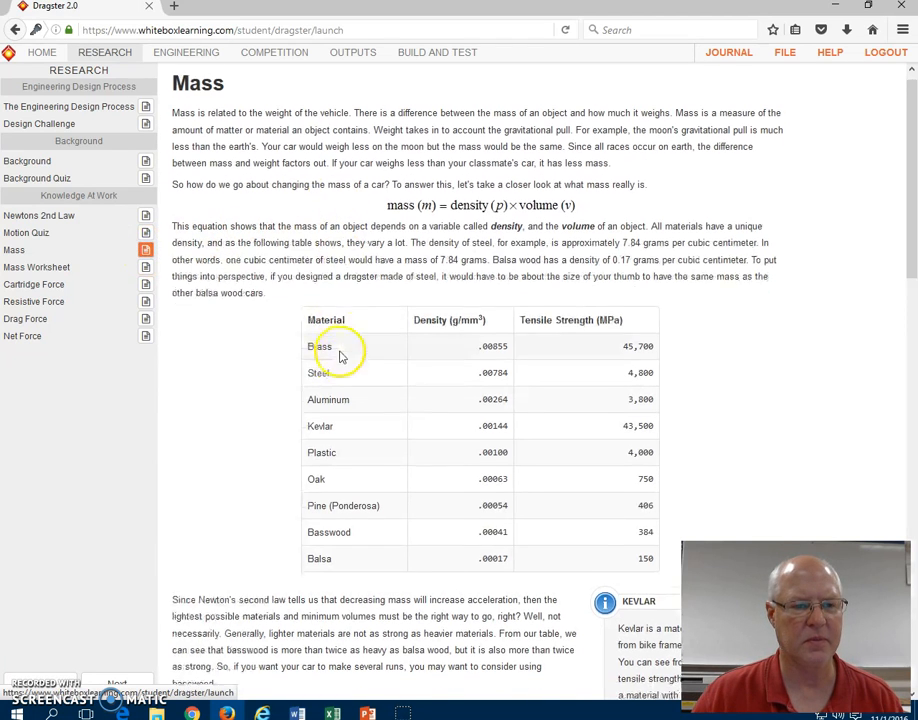
{"action": "scroll", "coordinate": [340, 365], "scroll_direction": "down", "scroll_amount": 3}
{"action": "scroll", "coordinate": [338, 375], "scroll_direction": "down", "scroll_amount": 10}
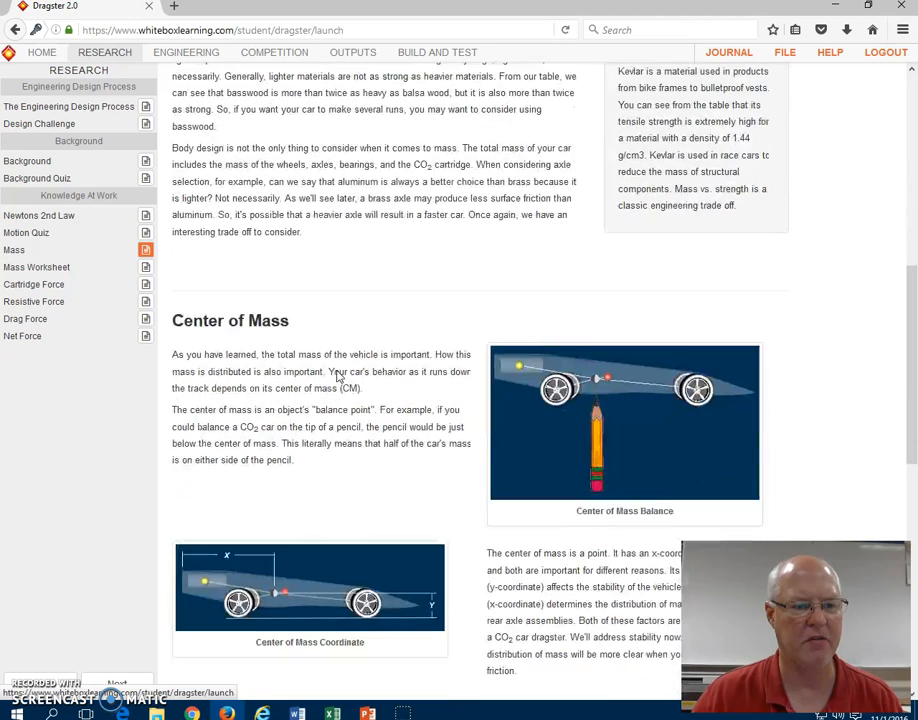
{"action": "scroll", "coordinate": [338, 371], "scroll_direction": "down", "scroll_amount": 1}
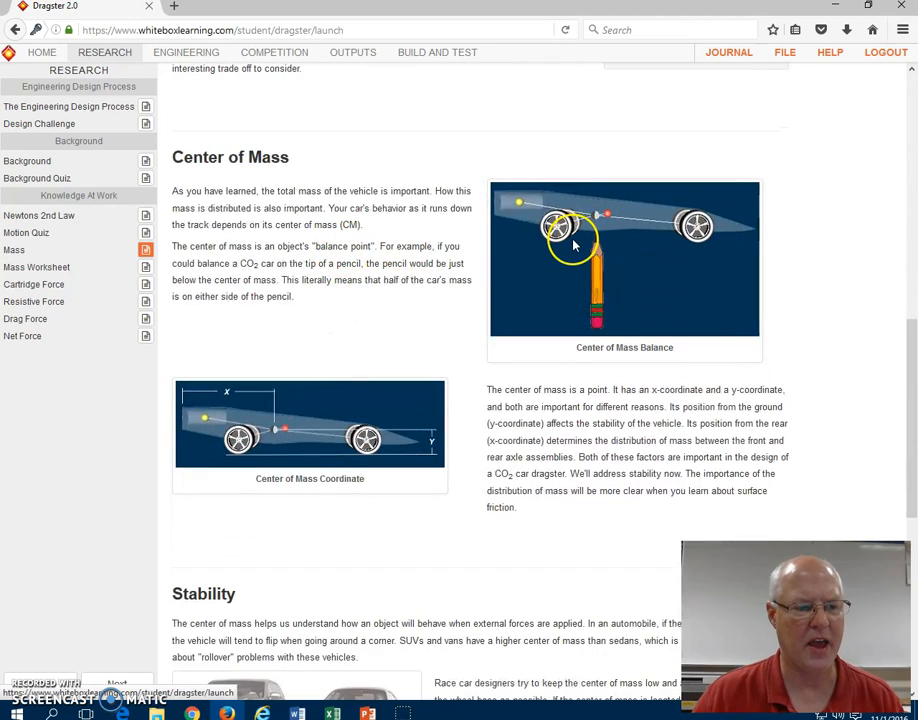
{"action": "scroll", "coordinate": [574, 244], "scroll_direction": "down", "scroll_amount": 5}
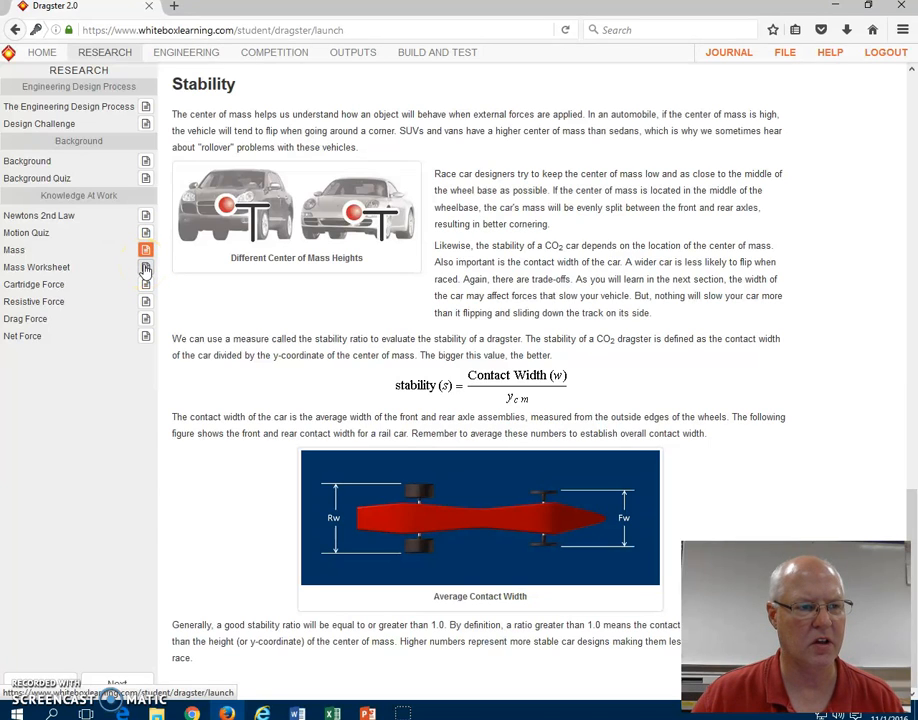
Step: Review the Mass Worksheet questions, looking back at the Mass article for the density table and explanations
{"action": "left_click", "coordinate": [117, 684]}
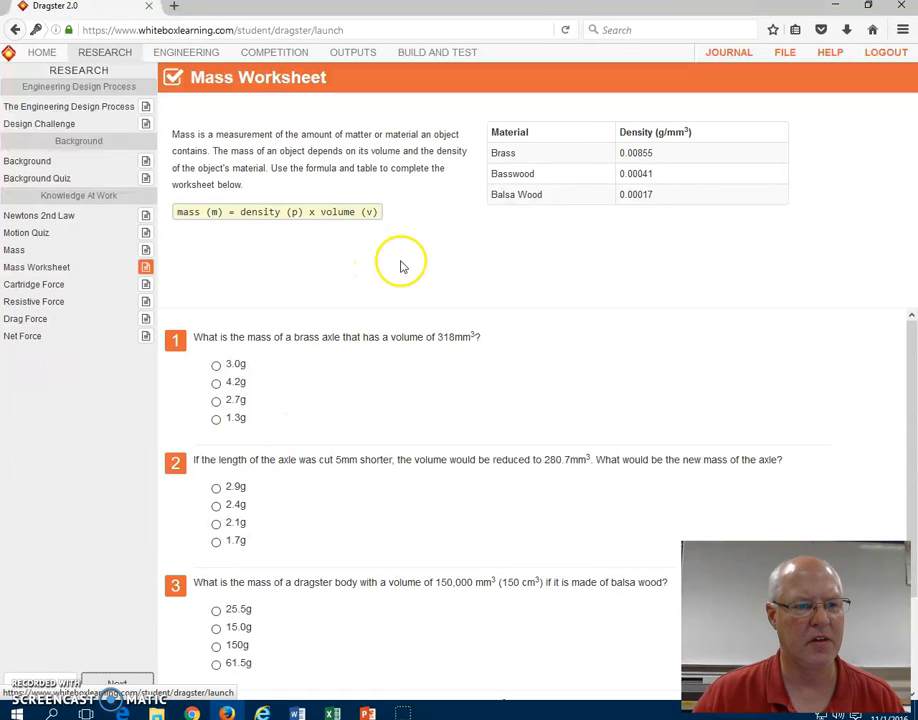
{"action": "scroll", "coordinate": [387, 361], "scroll_direction": "down", "scroll_amount": 3}
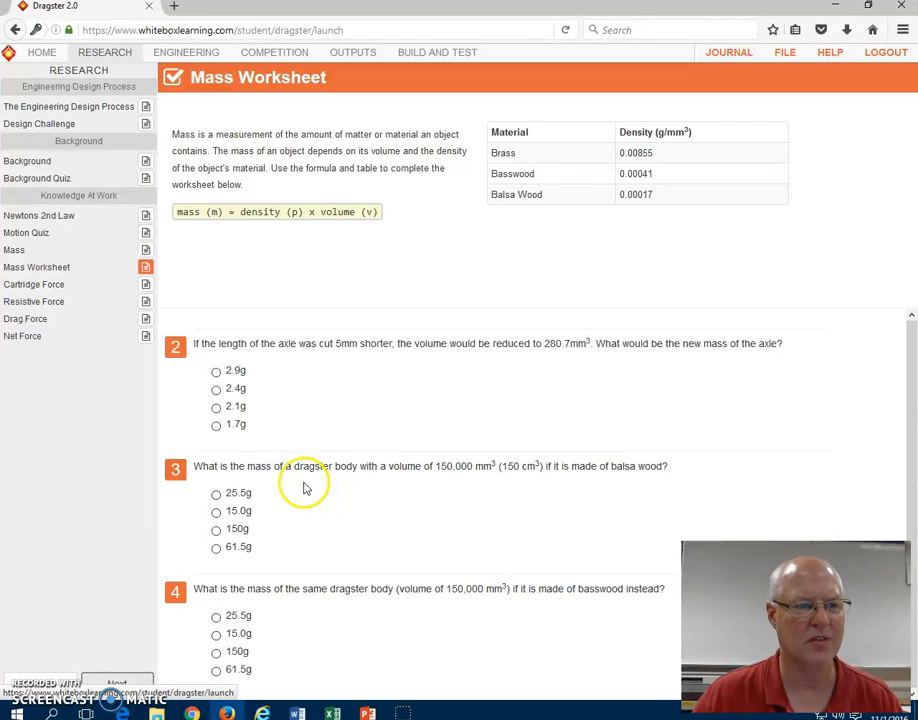
{"action": "scroll", "coordinate": [281, 430], "scroll_direction": "up", "scroll_amount": 2}
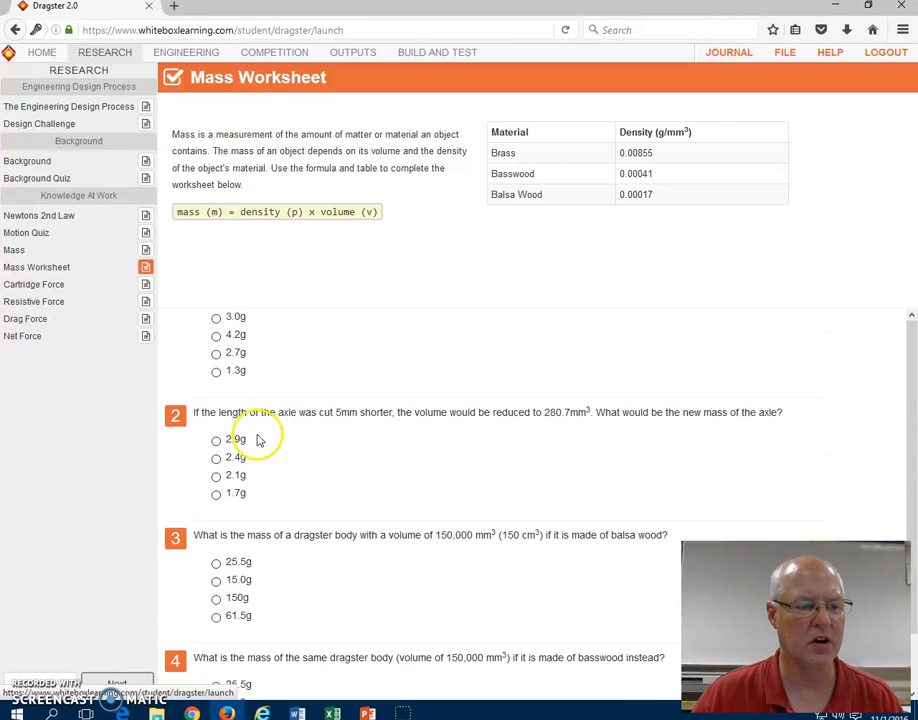
{"action": "left_click", "coordinate": [45, 685]}
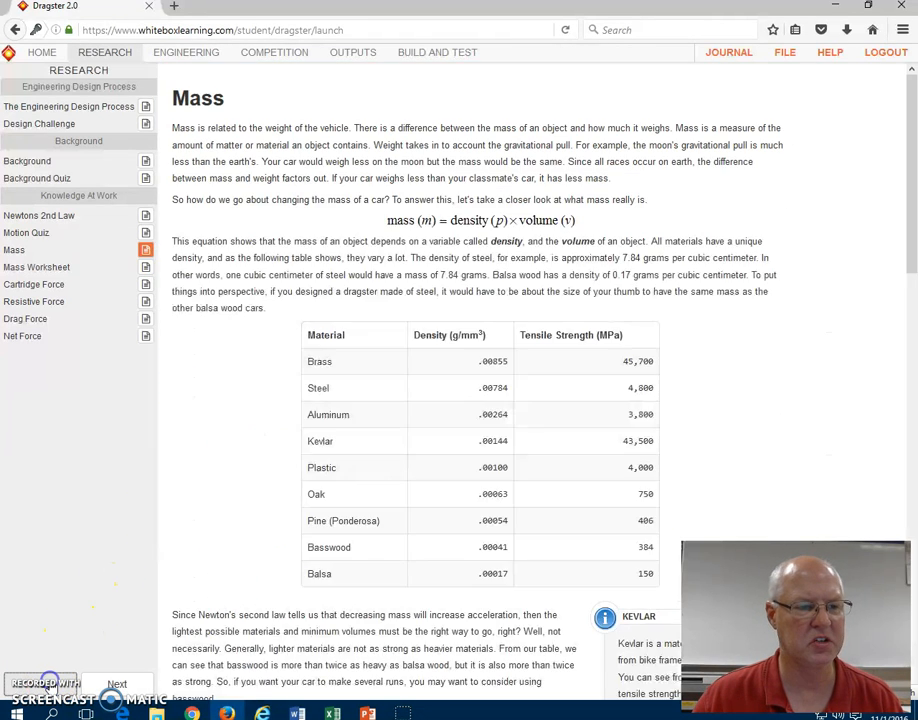
{"action": "scroll", "coordinate": [332, 465], "scroll_direction": "down", "scroll_amount": 5}
{"action": "scroll", "coordinate": [335, 472], "scroll_direction": "down", "scroll_amount": 3}
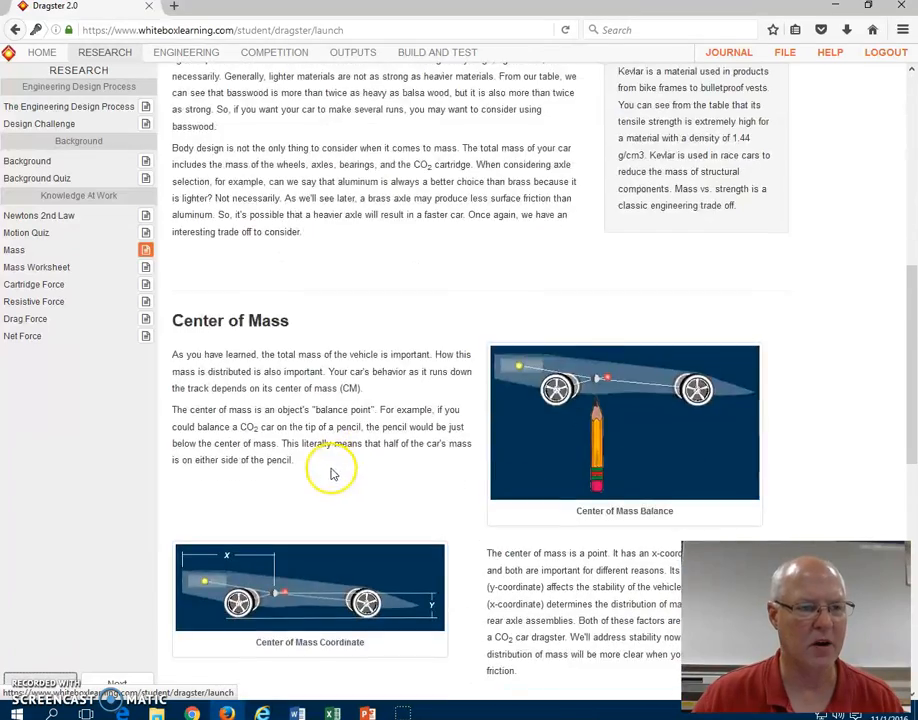
{"action": "scroll", "coordinate": [290, 430], "scroll_direction": "up", "scroll_amount": 5}
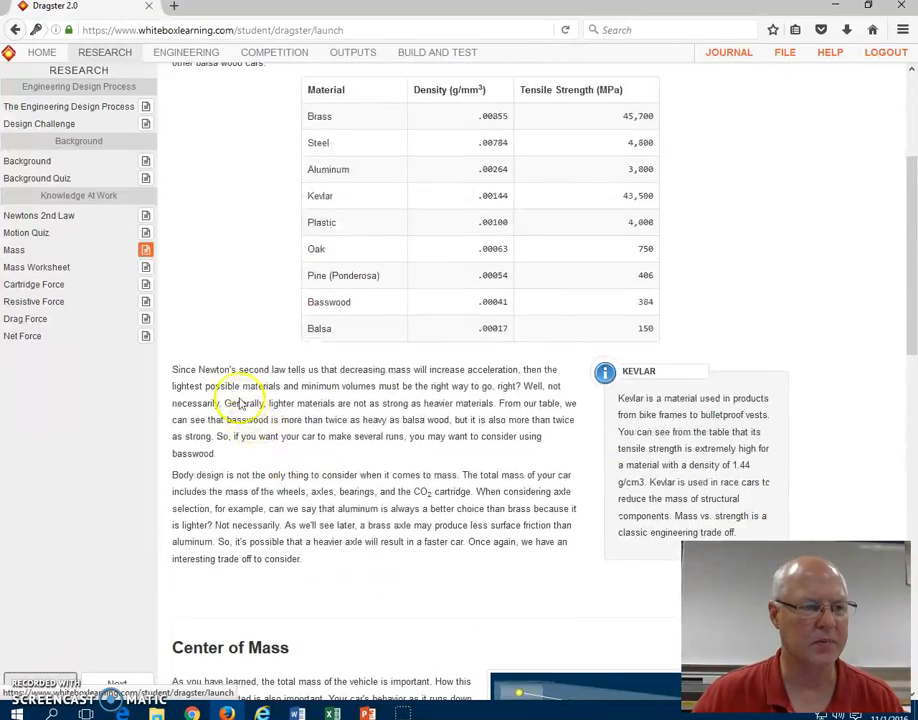
{"action": "left_click", "coordinate": [148, 267]}
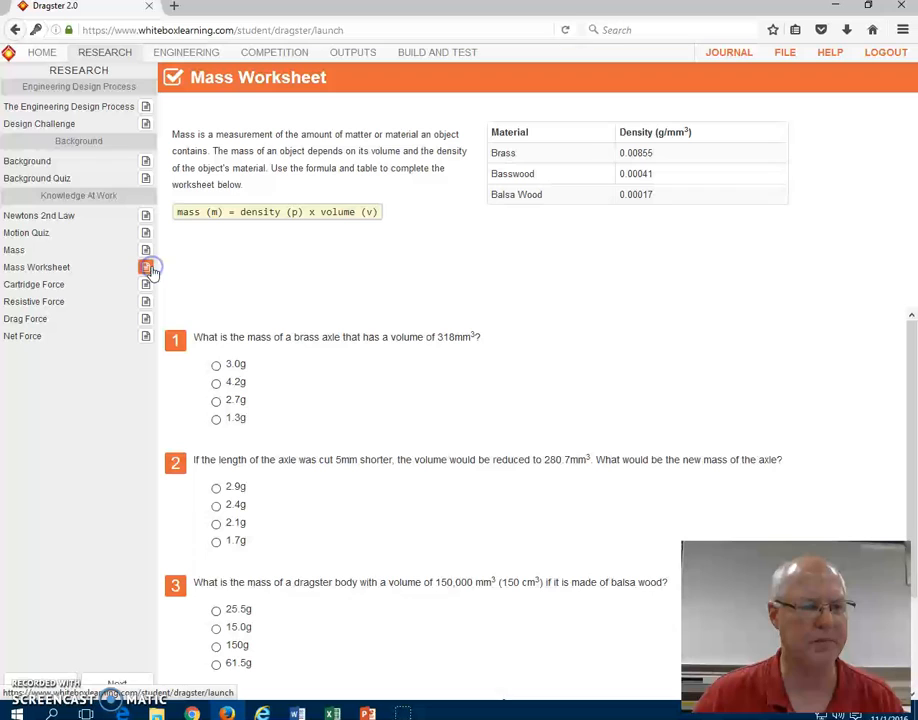
Step: Read the Drag Force article from air density through frontal area and streamlining
{"action": "left_click", "coordinate": [146, 319]}
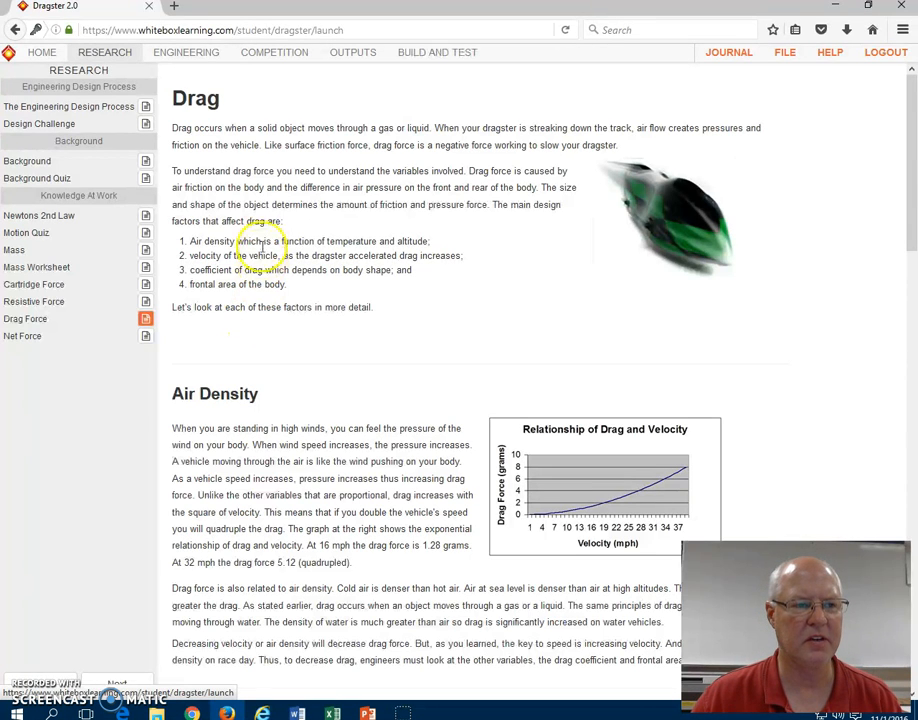
{"action": "scroll", "coordinate": [317, 385], "scroll_direction": "down", "scroll_amount": 4}
{"action": "scroll", "coordinate": [317, 385], "scroll_direction": "down", "scroll_amount": 9}
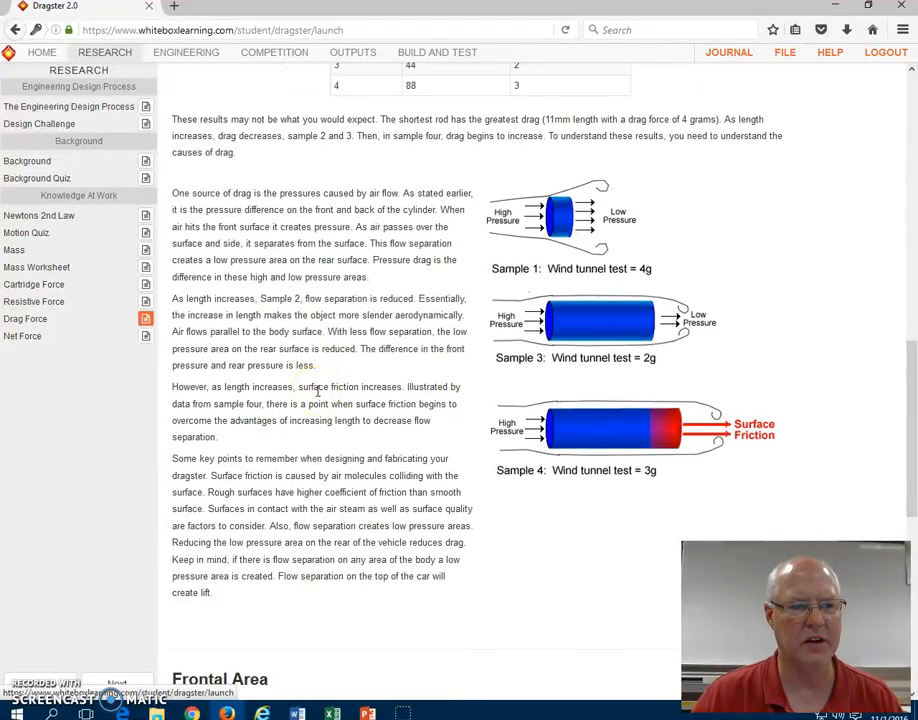
{"action": "scroll", "coordinate": [317, 391], "scroll_direction": "down", "scroll_amount": 8}
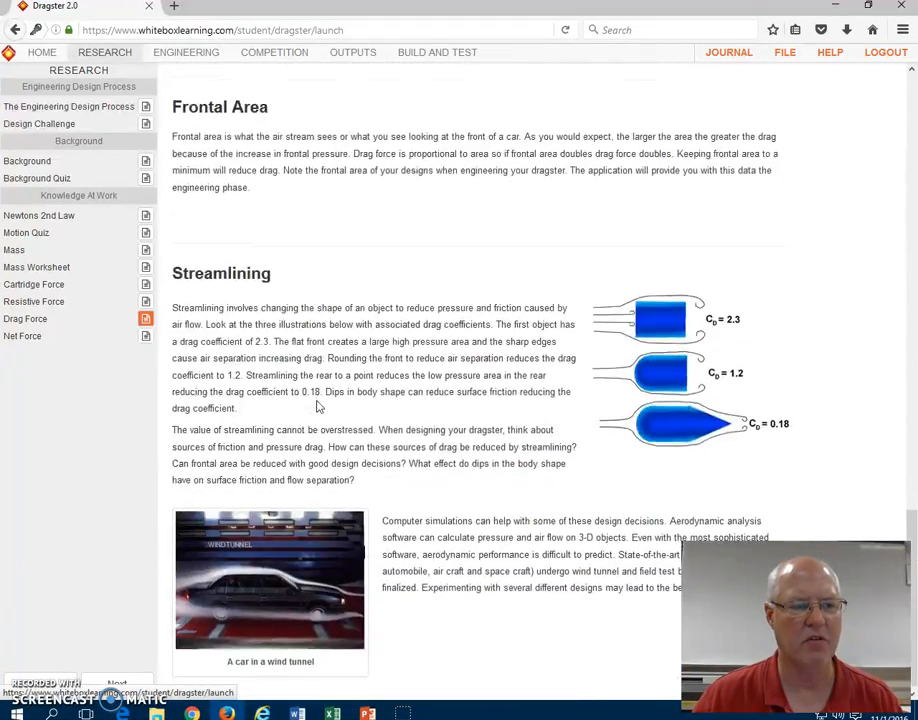
{"action": "left_click", "coordinate": [299, 405]}
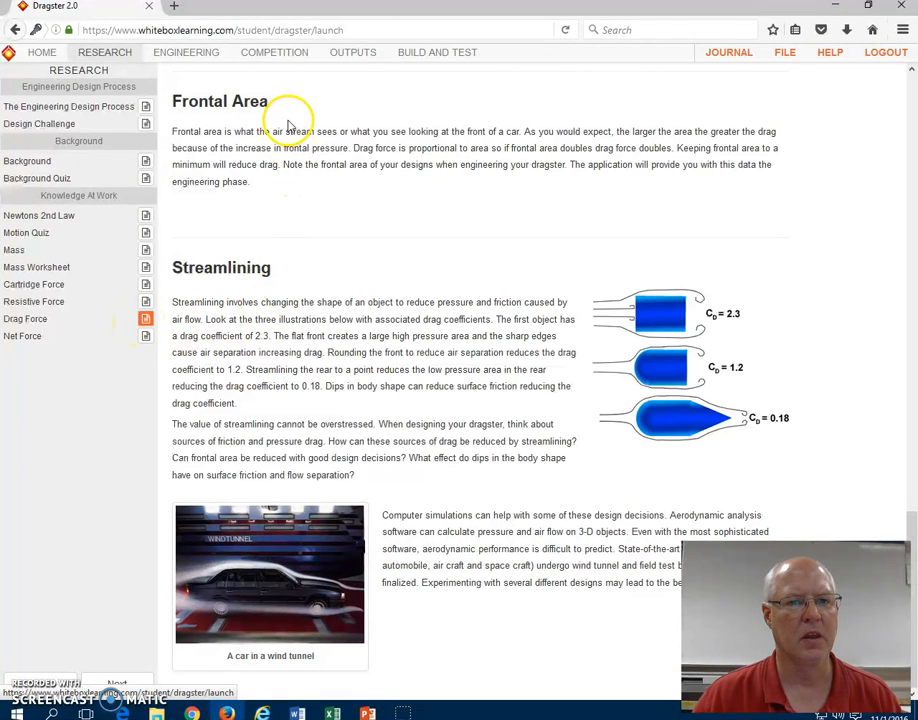
Step: Open the Engineering section and show the blank, the upper, lower and top profiles, and the refined solid
{"action": "left_click", "coordinate": [189, 52]}
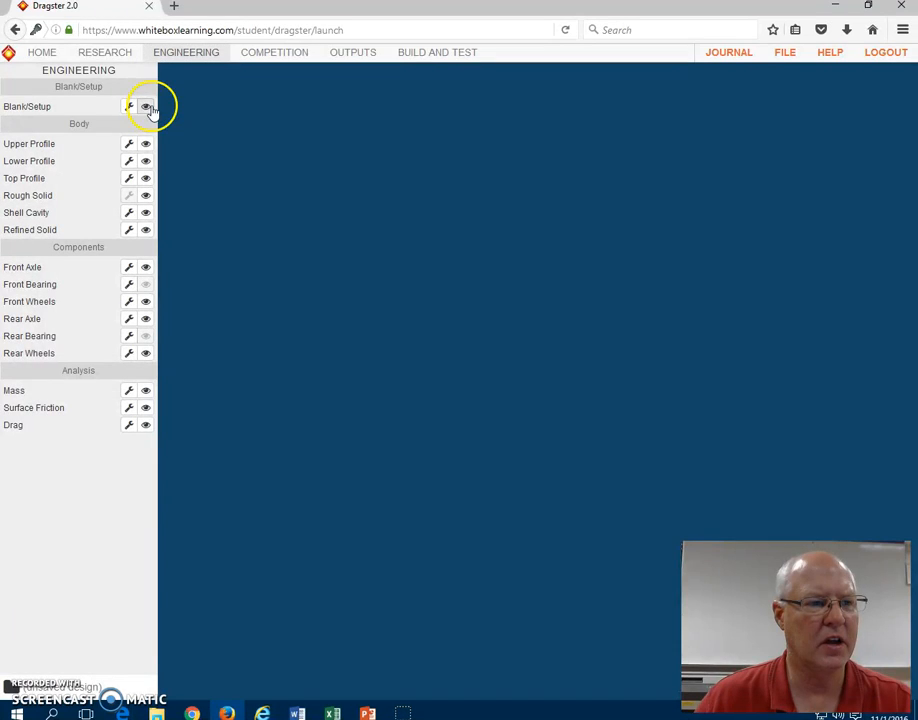
{"action": "left_click", "coordinate": [146, 106]}
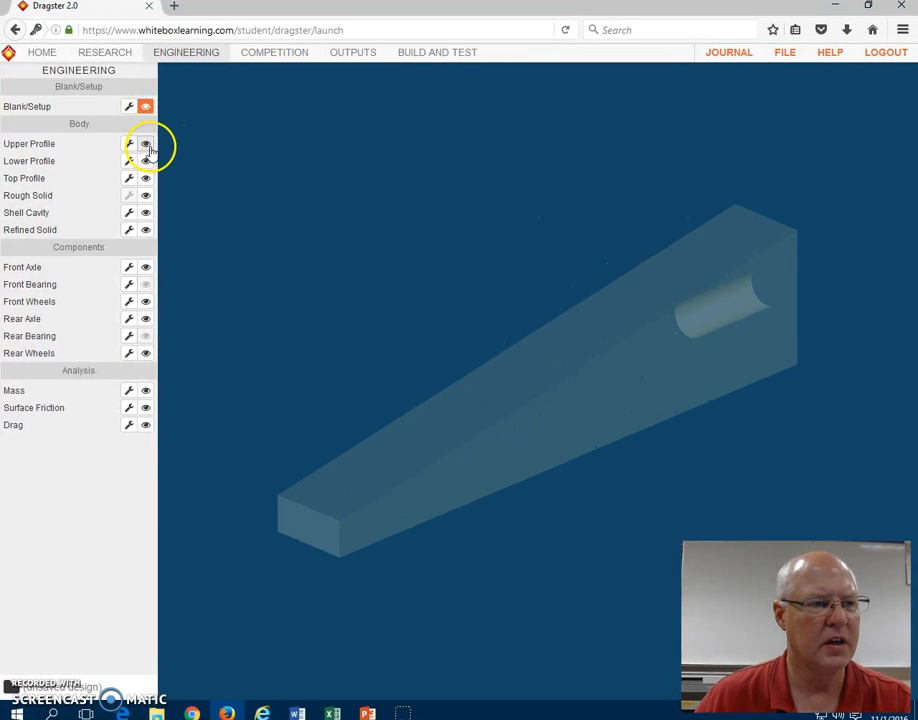
{"action": "left_click", "coordinate": [146, 144]}
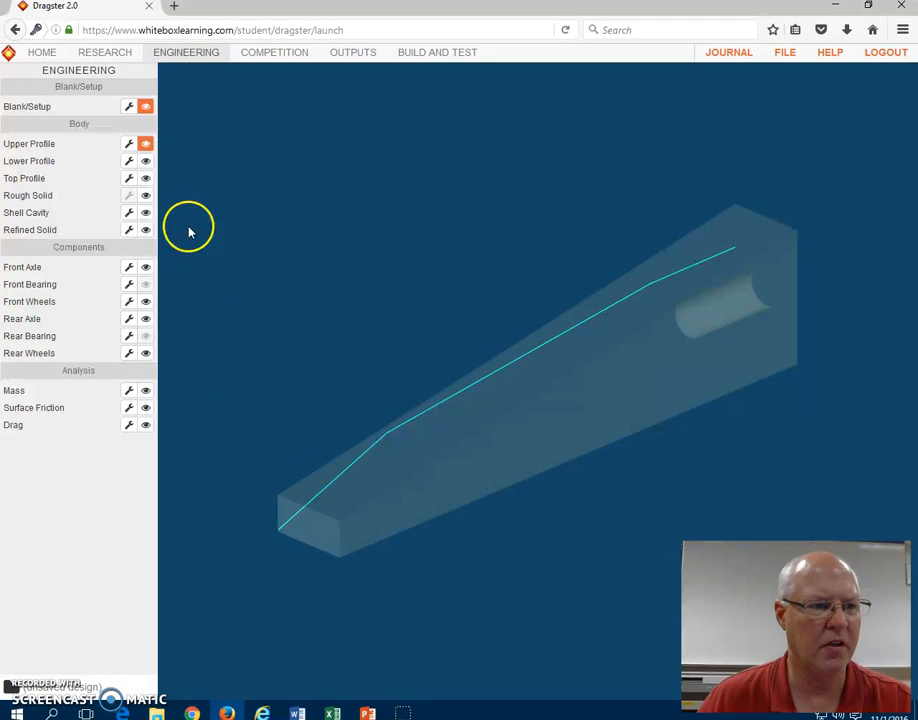
{"action": "left_click", "coordinate": [146, 161]}
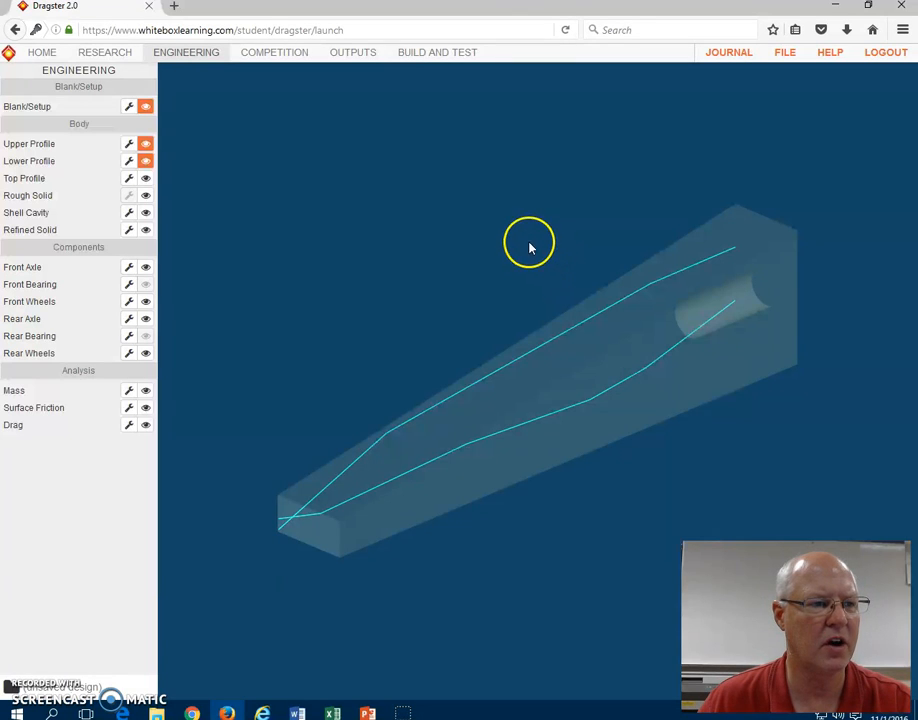
{"action": "left_click", "coordinate": [146, 179]}
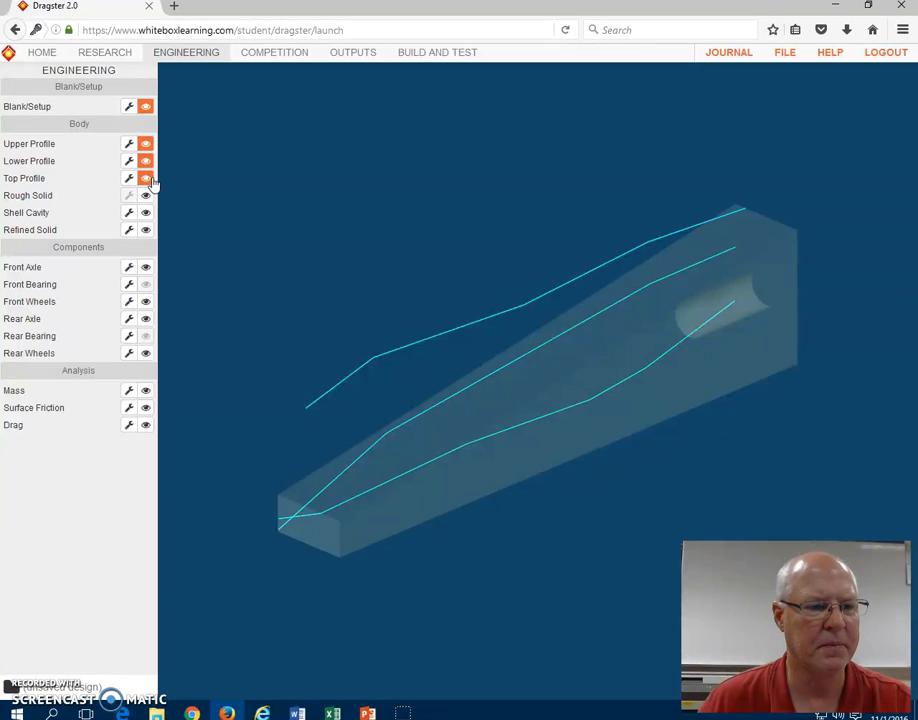
{"action": "left_click", "coordinate": [145, 231]}
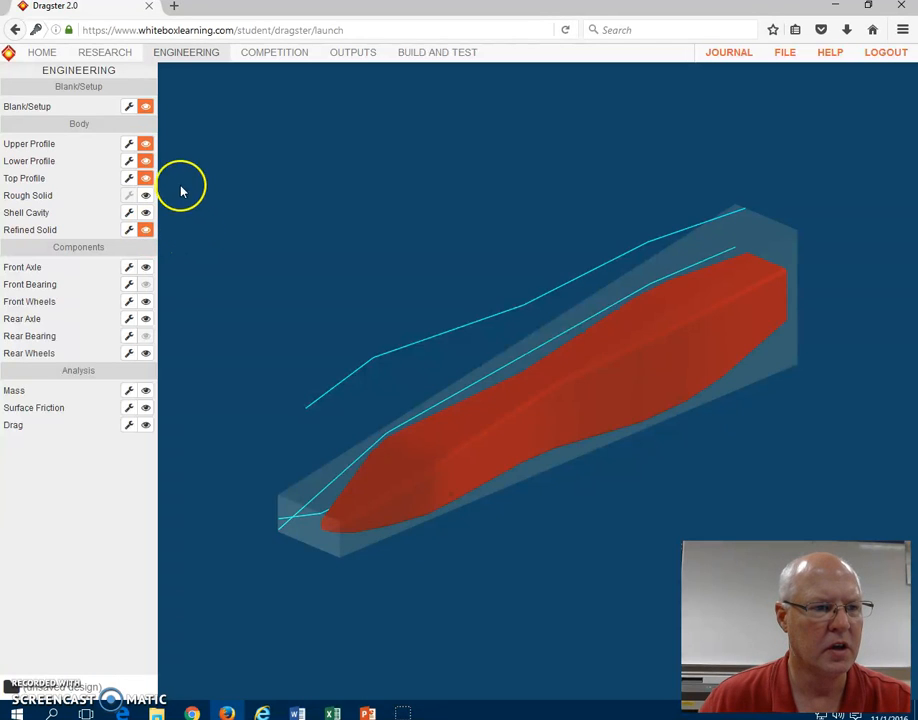
Step: Edit the Upper Profile and add two points along its long slope, one at about 139, 38 and one further toward the rear
{"action": "left_click", "coordinate": [129, 145]}
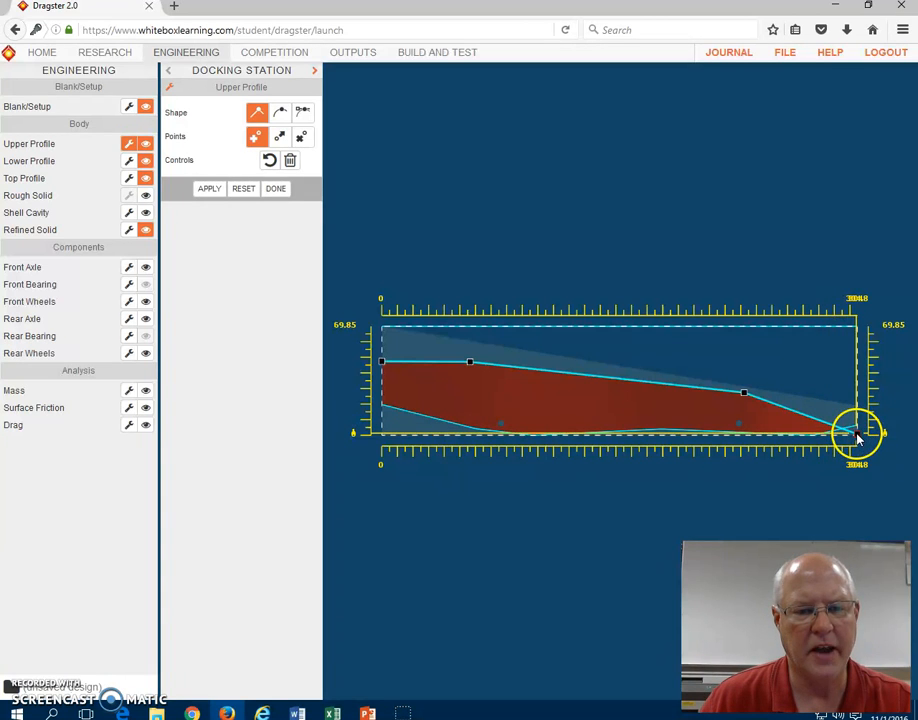
{"action": "left_click", "coordinate": [257, 141]}
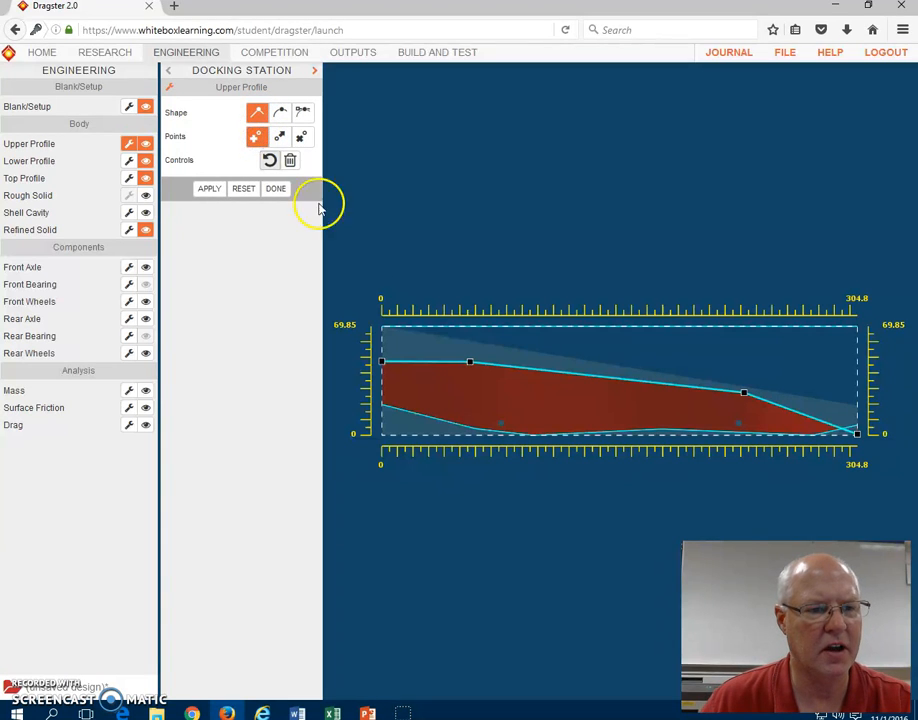
{"action": "left_click", "coordinate": [598, 380]}
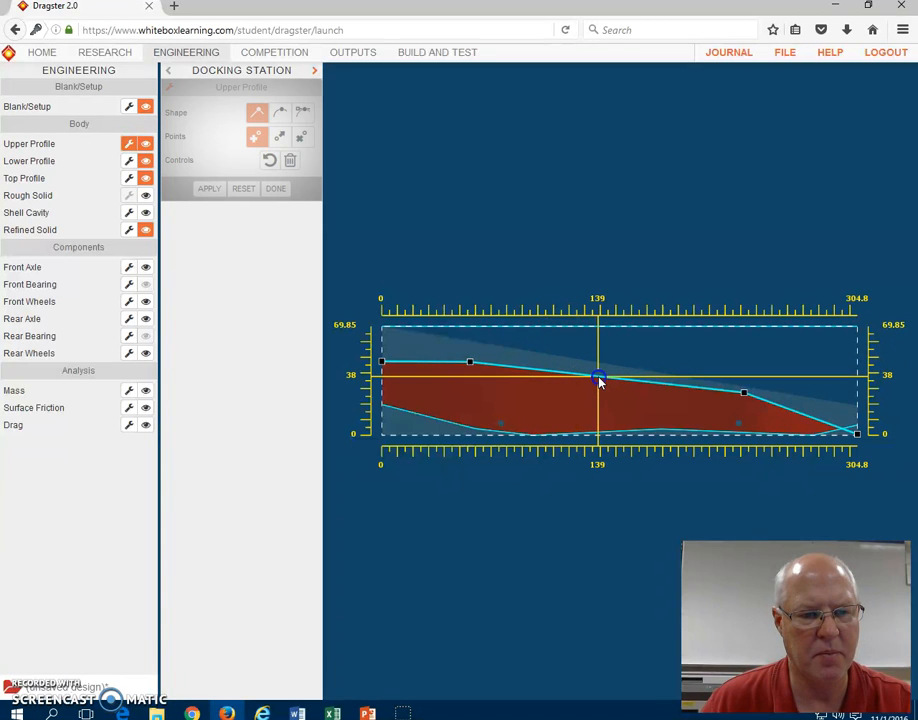
{"action": "left_click", "coordinate": [530, 374]}
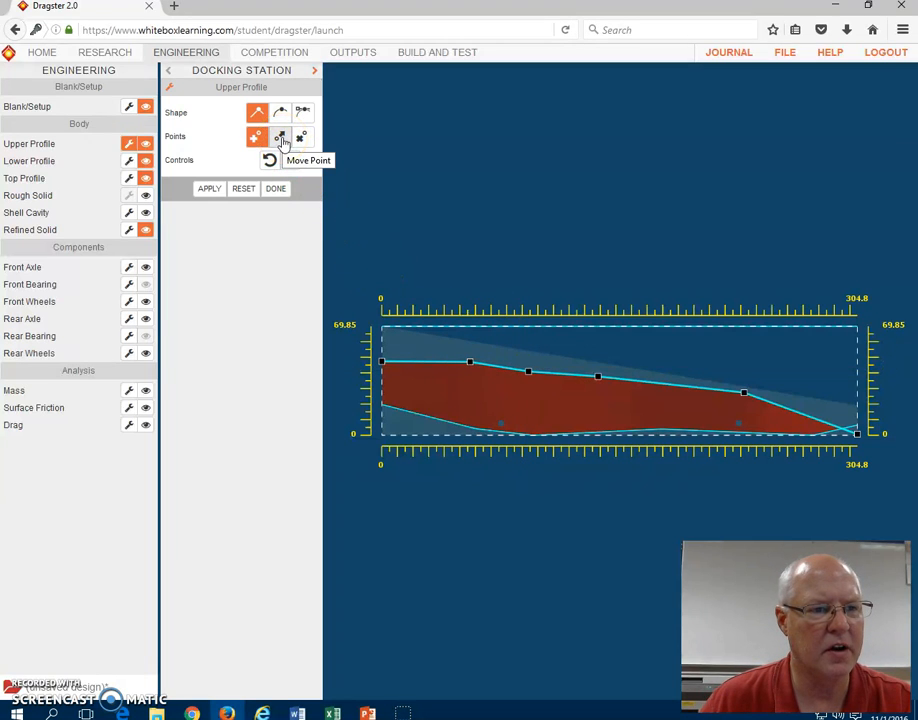
Step: Move the two added upper profile points down and shift the front one toward the nose to form a flat dip, and apply the shape
{"action": "left_click", "coordinate": [281, 140]}
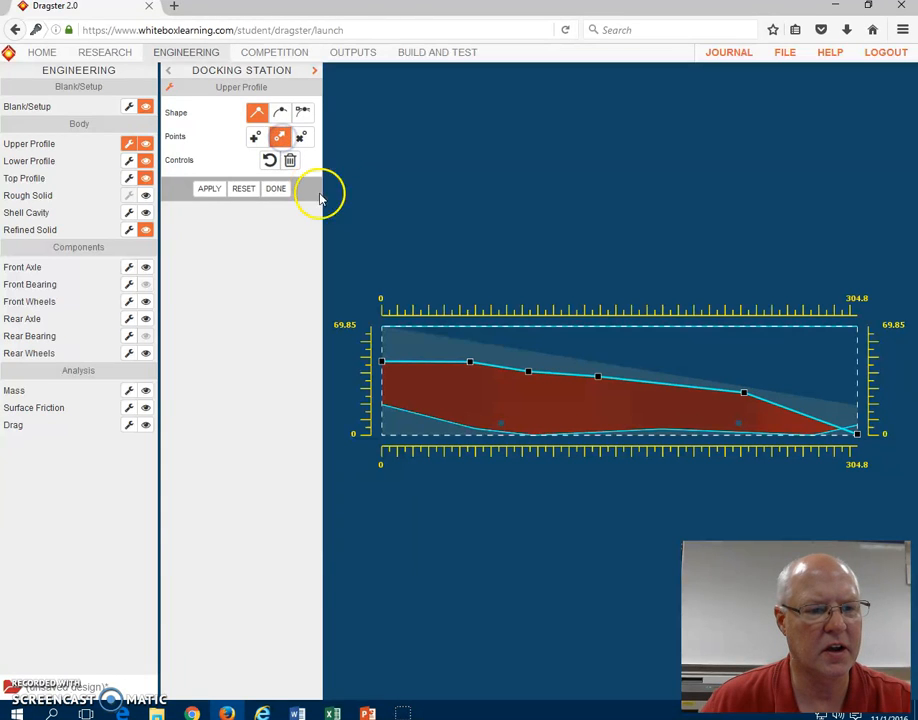
{"action": "left_click_drag", "start_coordinate": [529, 377], "coordinate": [533, 397]}
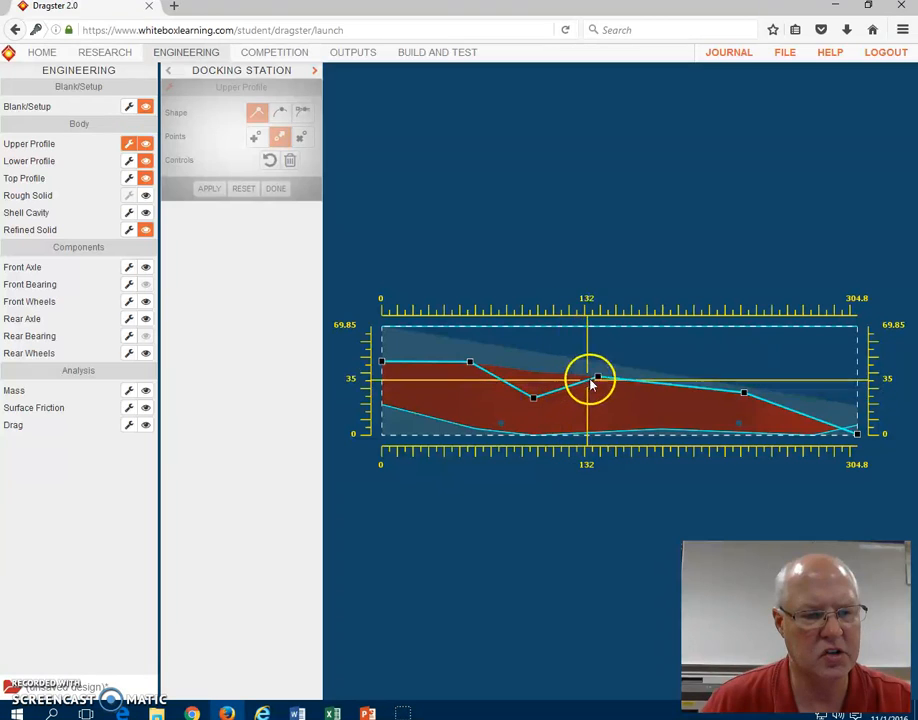
{"action": "left_click_drag", "start_coordinate": [611, 384], "coordinate": [681, 402]}
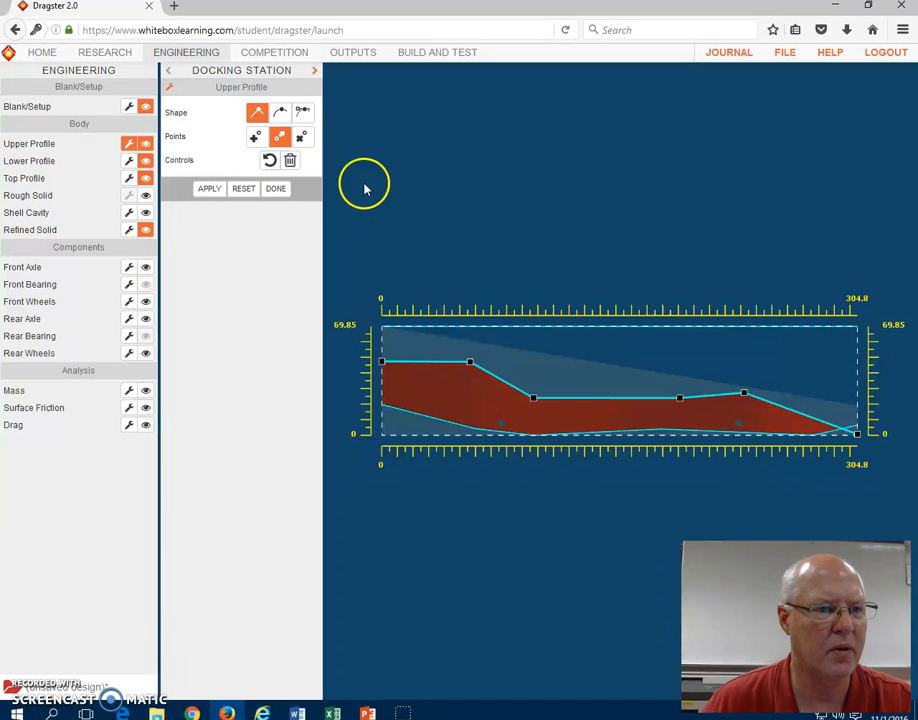
{"action": "left_click", "coordinate": [212, 191]}
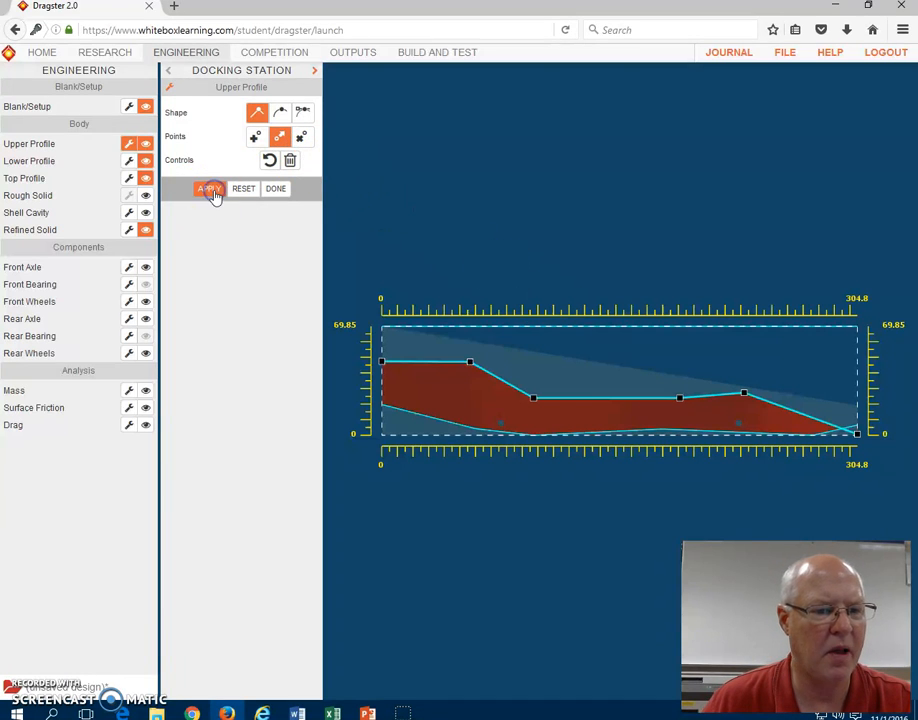
{"action": "left_click", "coordinate": [141, 177]}
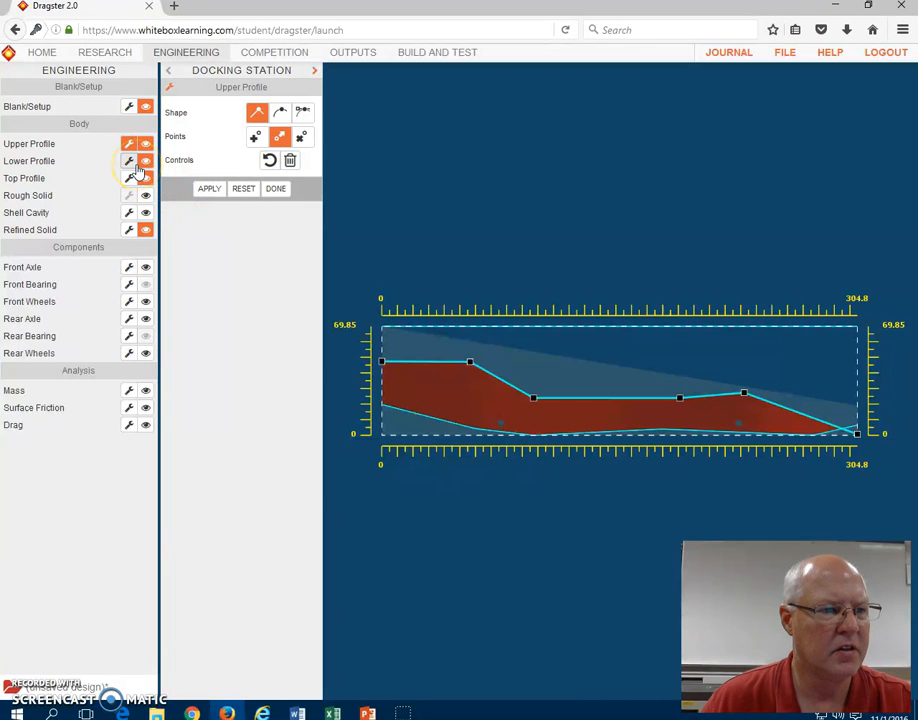
Step: Edit the Lower Profile, moving its third point to about 118 along the length and its fourth point up and closer to it, and apply
{"action": "left_click", "coordinate": [128, 161]}
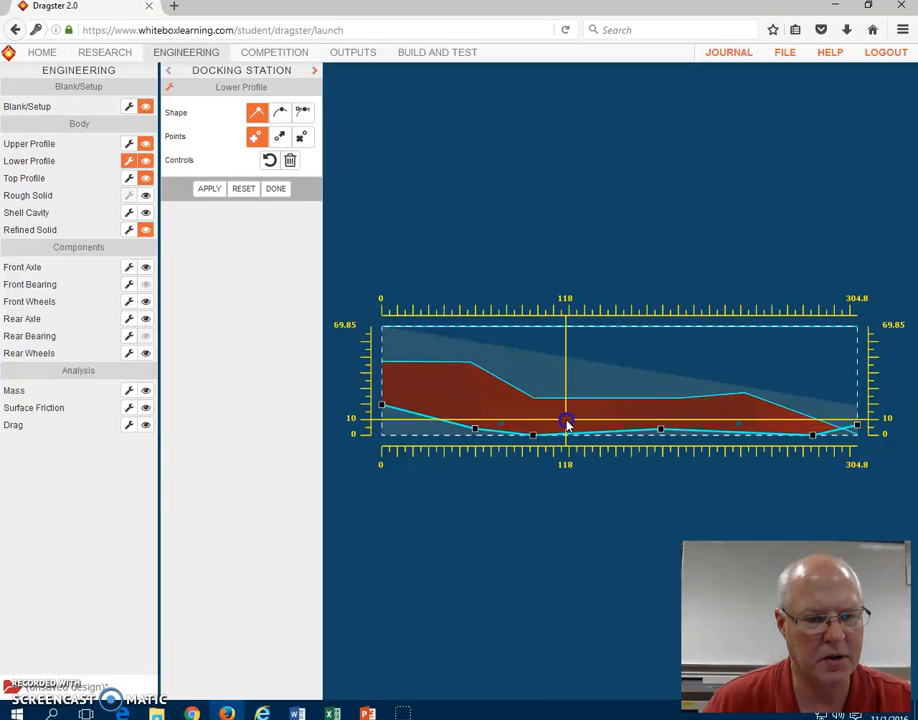
{"action": "left_click", "coordinate": [532, 434]}
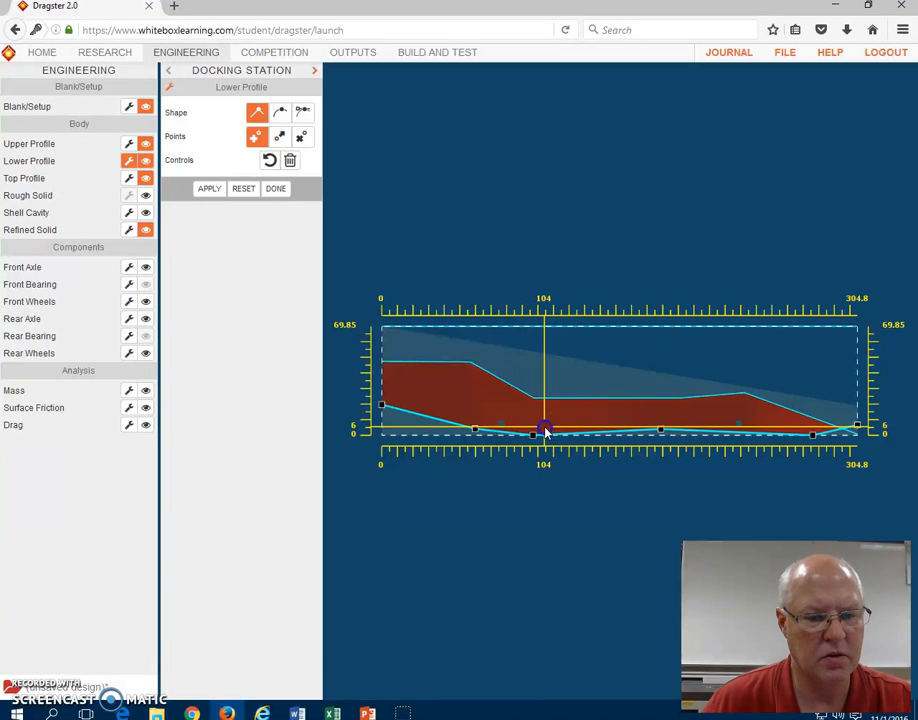
{"action": "left_click", "coordinate": [504, 434]}
{"action": "left_click_drag", "start_coordinate": [478, 429], "coordinate": [472, 420]}
{"action": "left_click", "coordinate": [279, 136]}
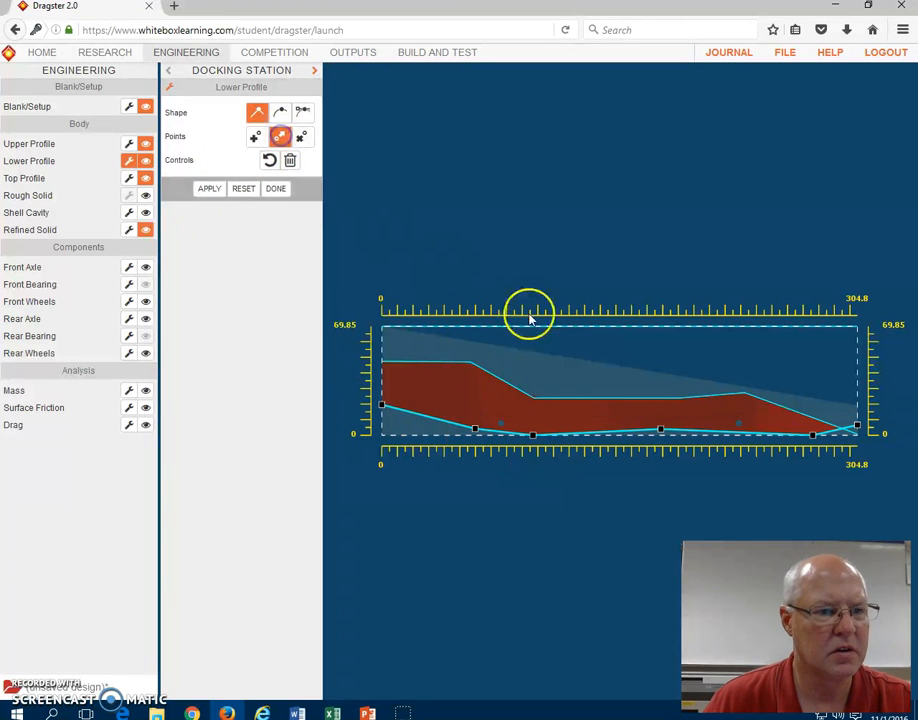
{"action": "left_click_drag", "start_coordinate": [537, 422], "coordinate": [562, 422]}
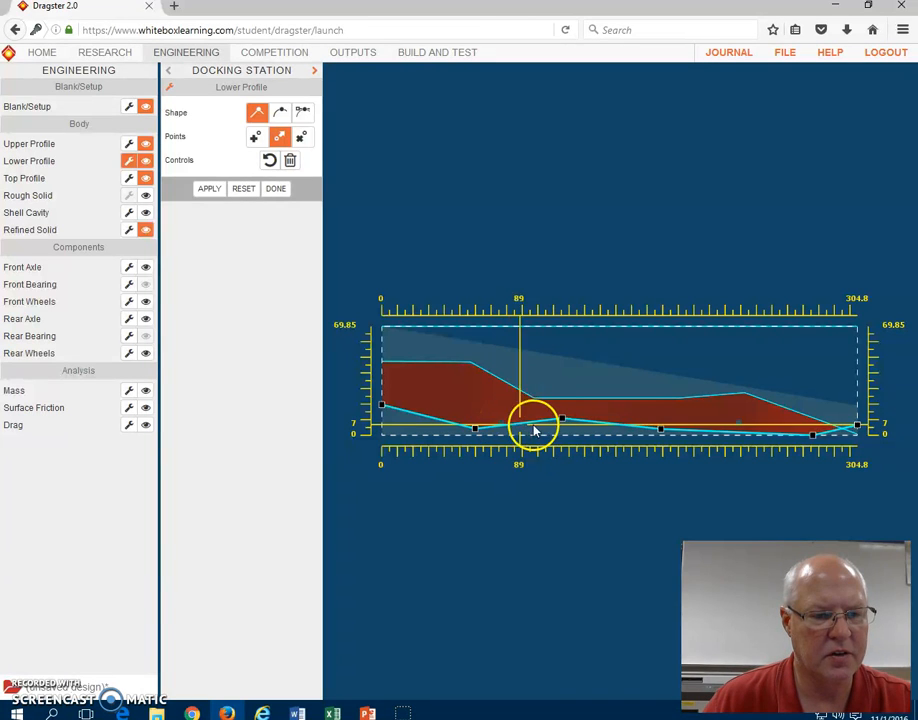
{"action": "left_click_drag", "start_coordinate": [561, 419], "coordinate": [566, 432]}
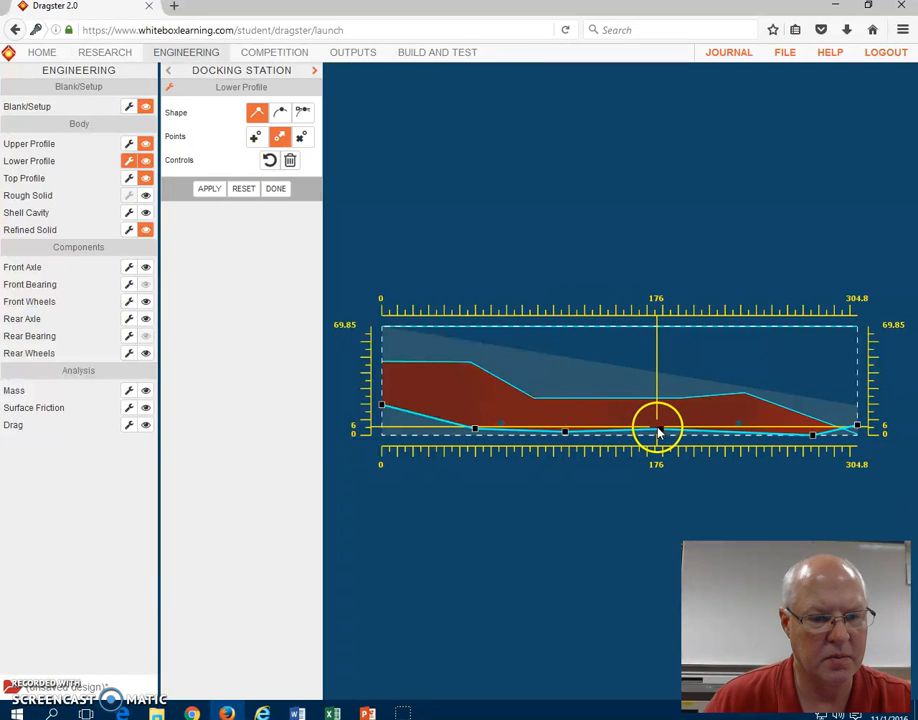
{"action": "left_click_drag", "start_coordinate": [660, 429], "coordinate": [619, 423]}
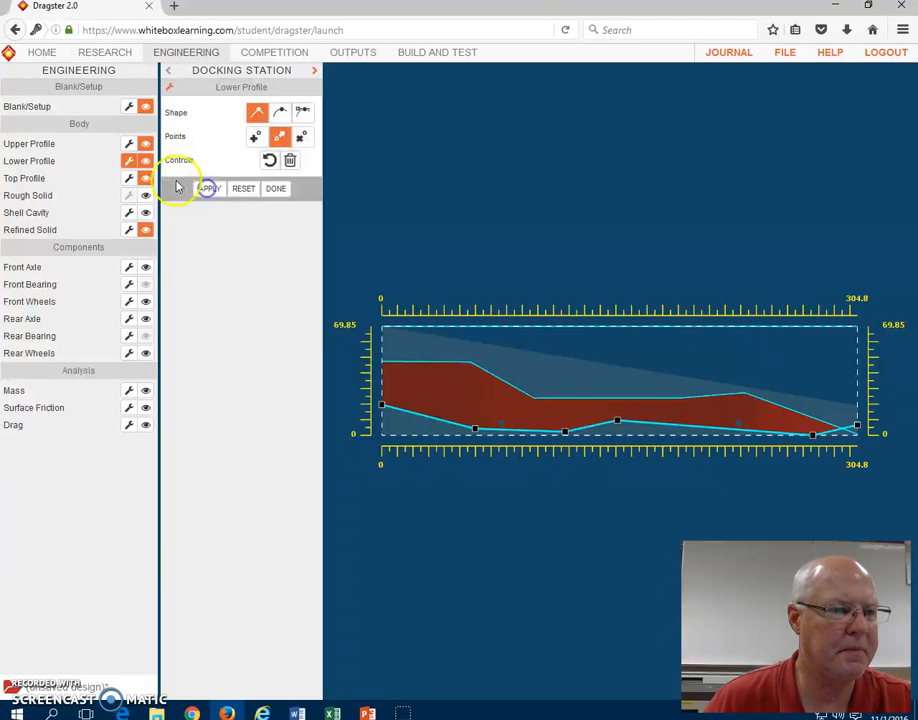
Step: Pull the Top Profile's middle point in close to the centreline, apply the shape and refresh the refined solid's display
{"action": "left_click", "coordinate": [128, 178]}
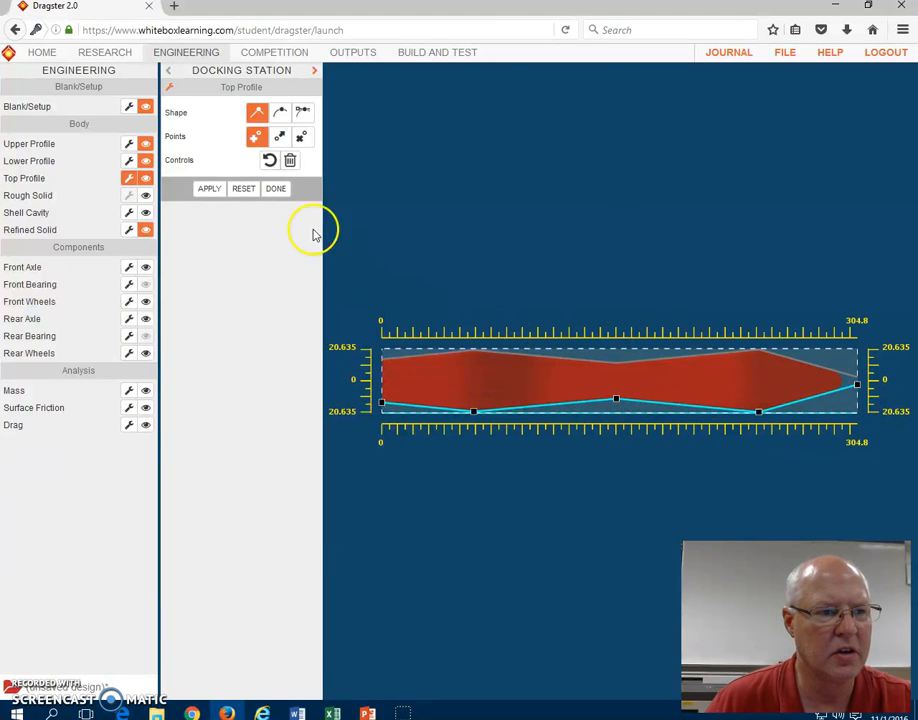
{"action": "left_click", "coordinate": [278, 136]}
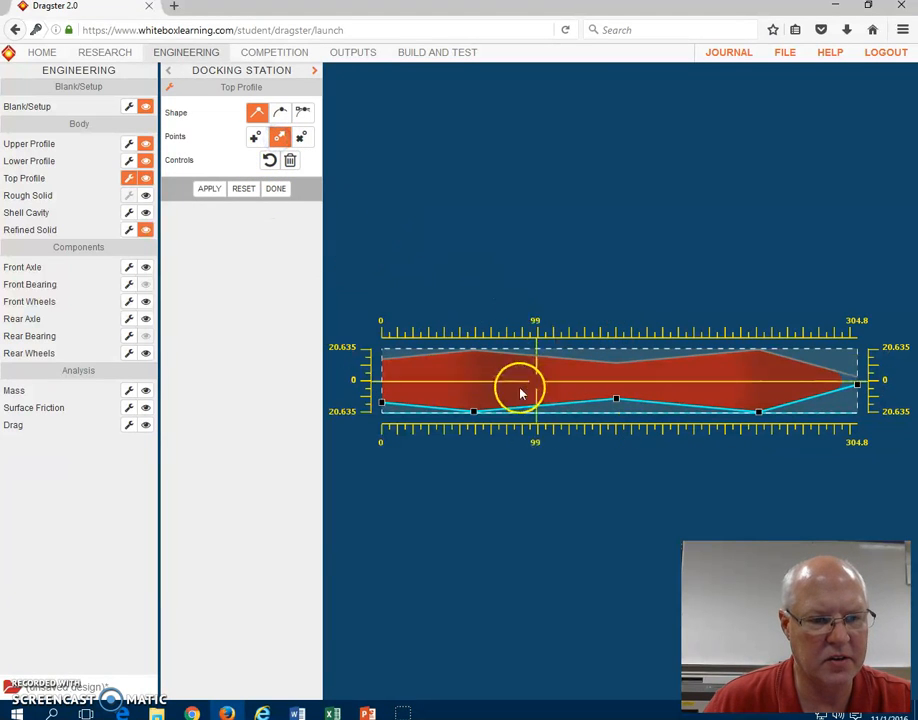
{"action": "left_click_drag", "start_coordinate": [617, 399], "coordinate": [617, 391]}
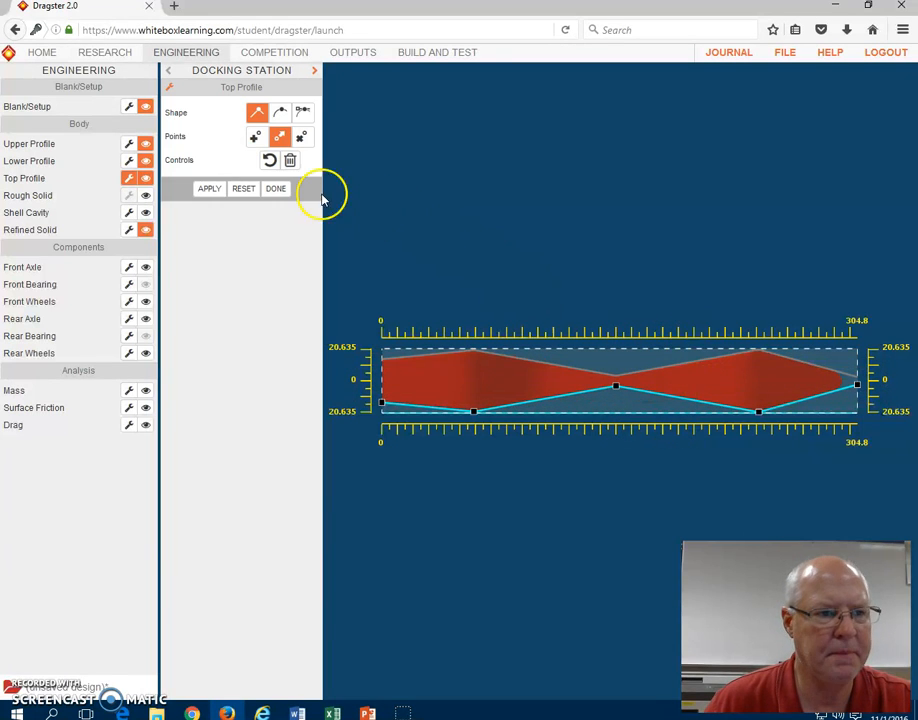
{"action": "left_click", "coordinate": [209, 191]}
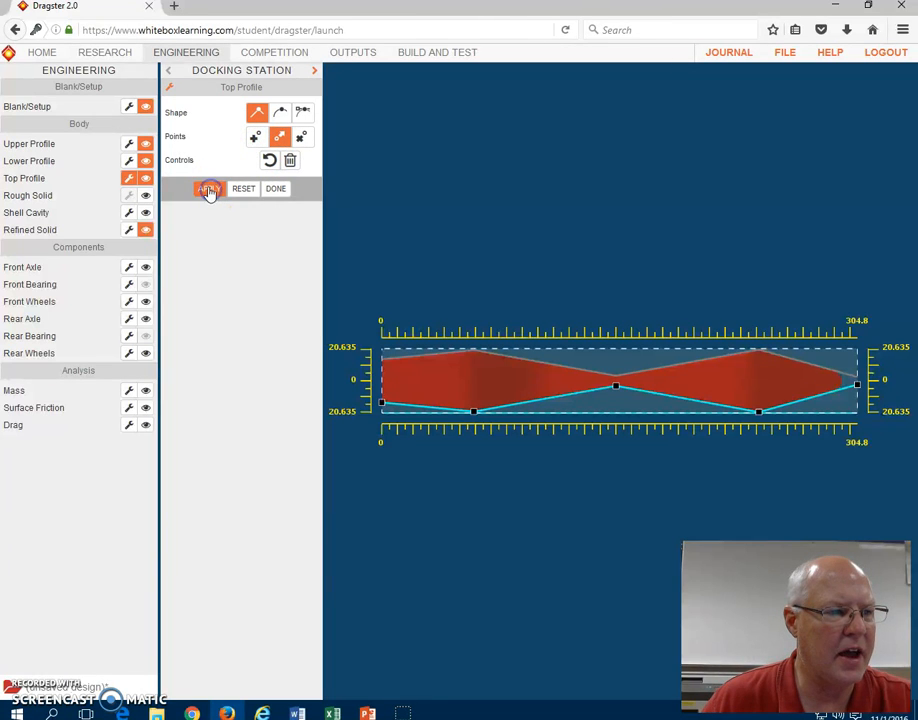
{"action": "left_click", "coordinate": [147, 230]}
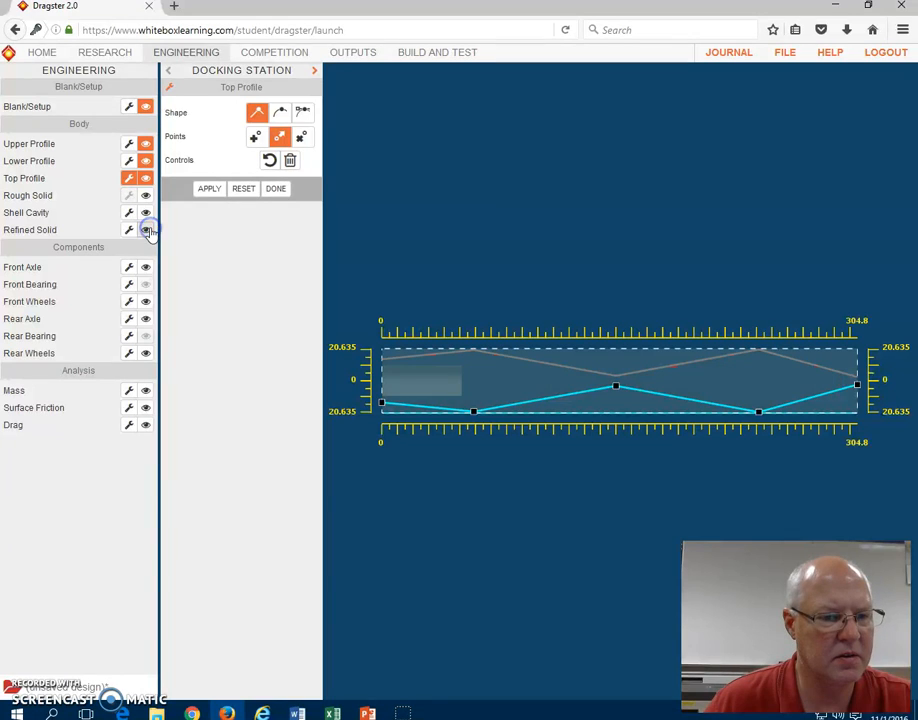
{"action": "left_click", "coordinate": [146, 230]}
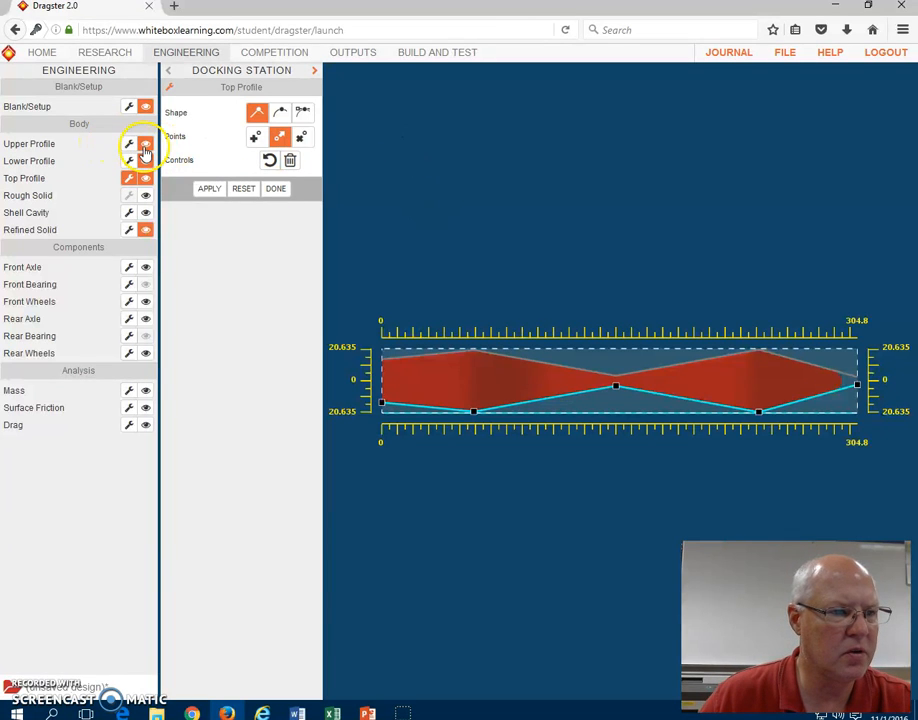
Step: Hide the upper, lower and top profile outlines and rotate the body to inspect its shape from the side and above
{"action": "left_click", "coordinate": [146, 179]}
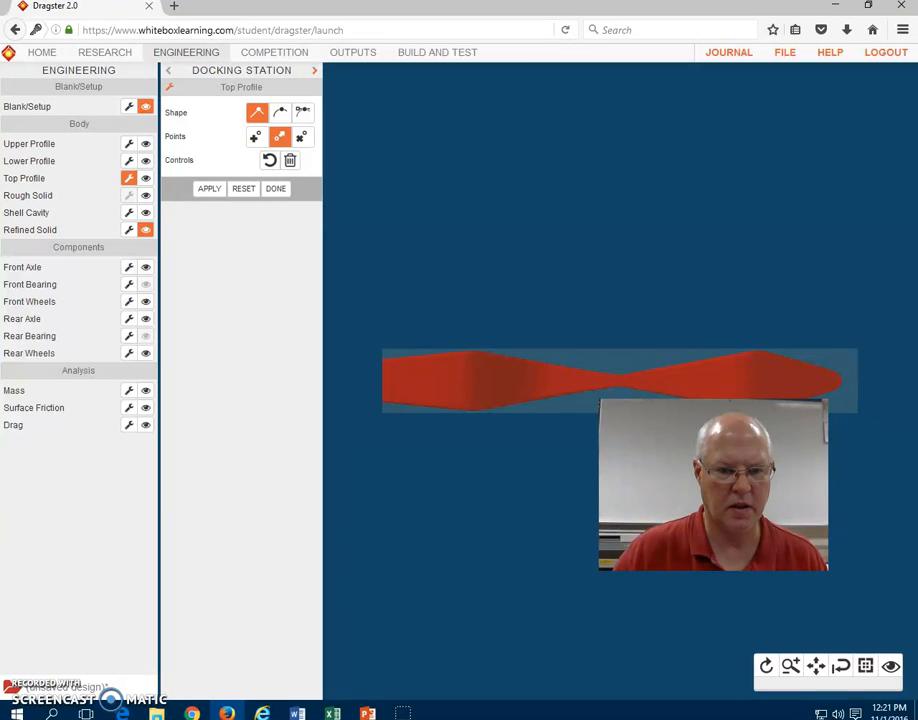
{"action": "left_click", "coordinate": [765, 666]}
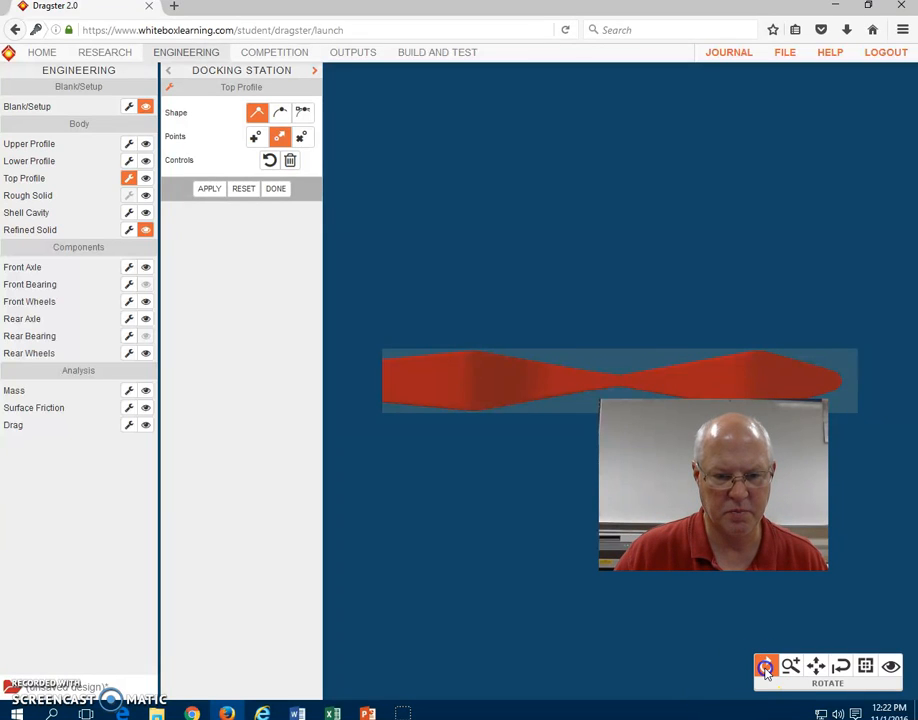
{"action": "left_click_drag", "start_coordinate": [498, 381], "coordinate": [506, 357]}
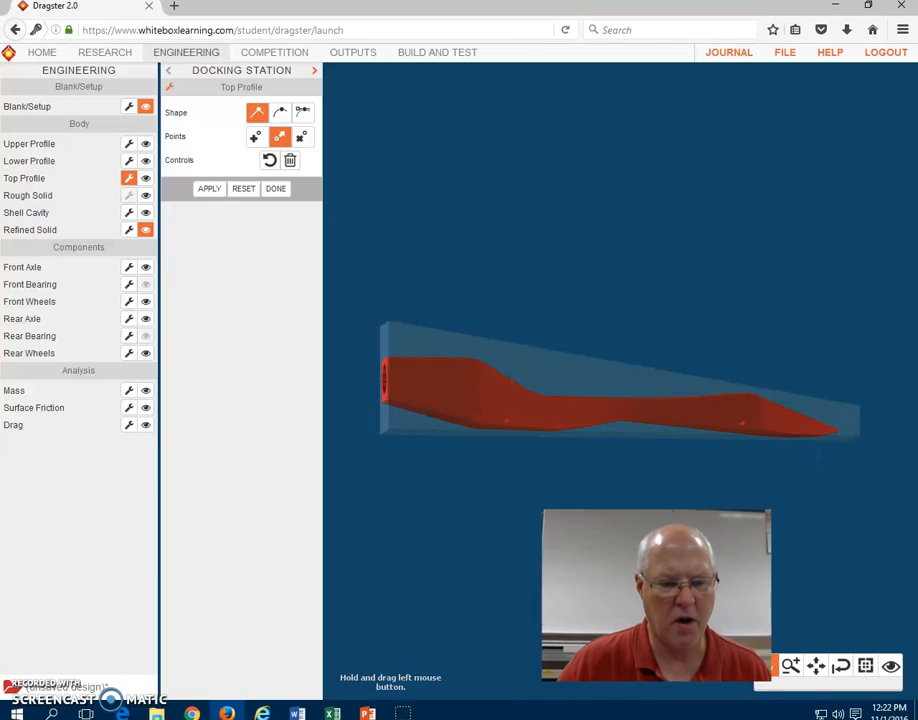
{"action": "left_click_drag", "start_coordinate": [486, 389], "coordinate": [463, 430]}
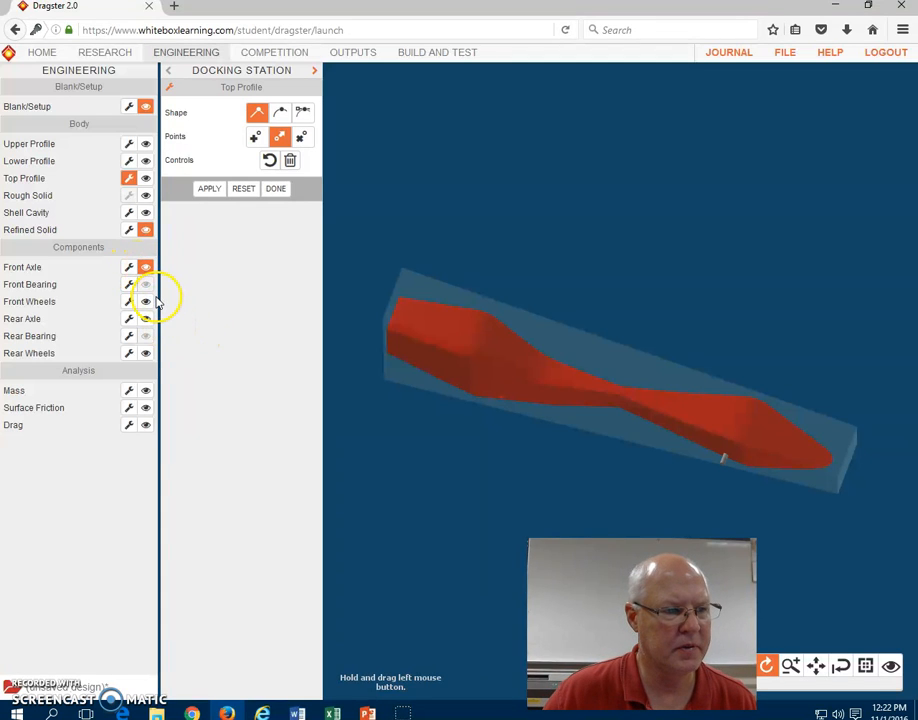
Step: Show the front axle, front wheels, rear axle and rear wheels on the dragster
{"action": "left_click", "coordinate": [146, 301]}
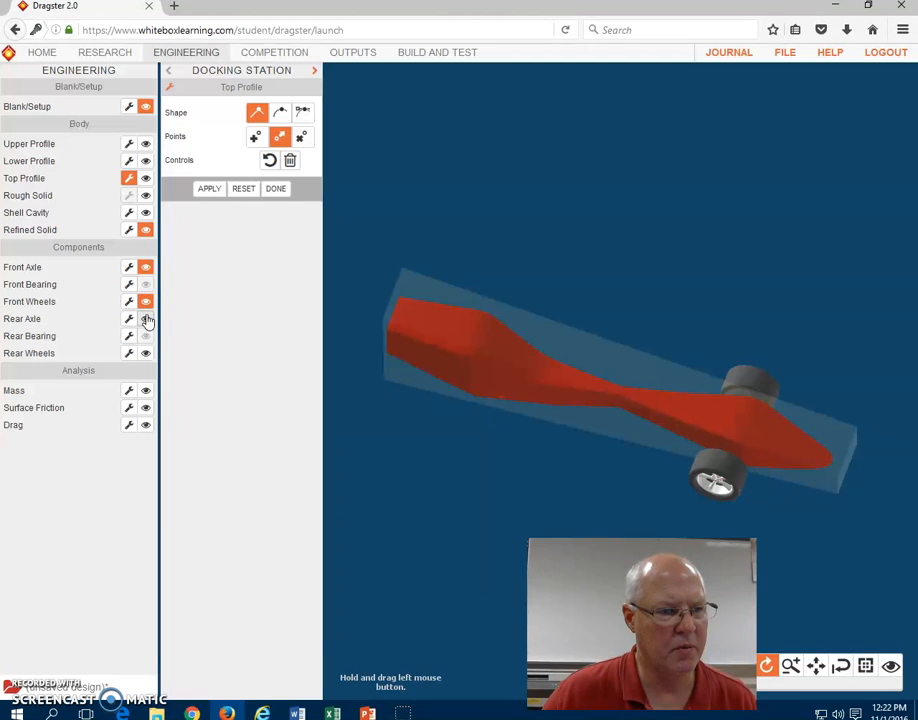
{"action": "left_click", "coordinate": [146, 320]}
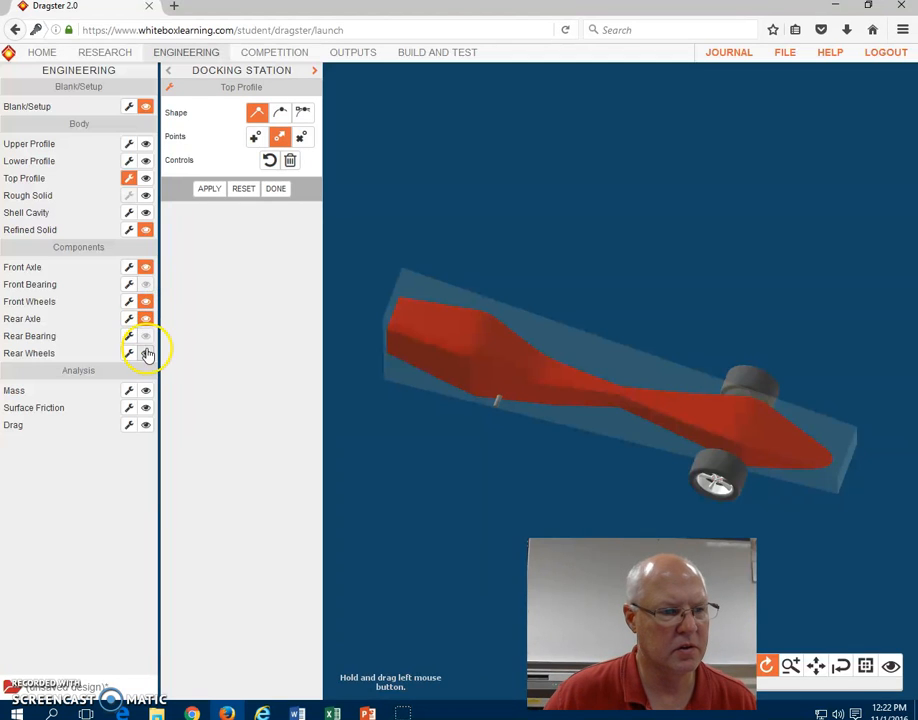
{"action": "left_click", "coordinate": [146, 353]}
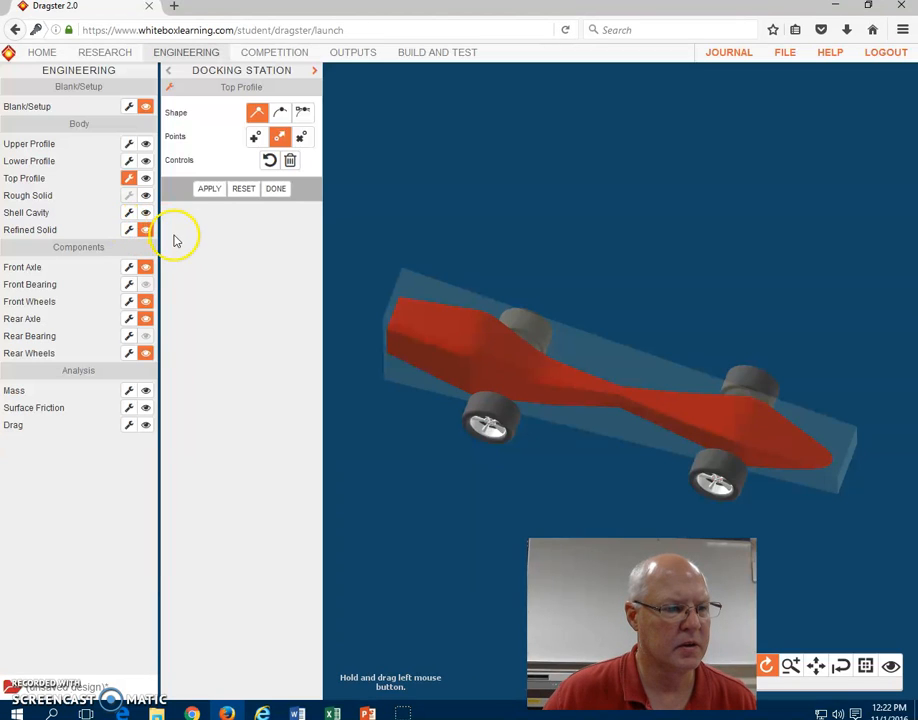
Step: Examine the Drag analysis pressure colours on the body and the Mass analysis chart comparing the components
{"action": "left_click", "coordinate": [146, 427]}
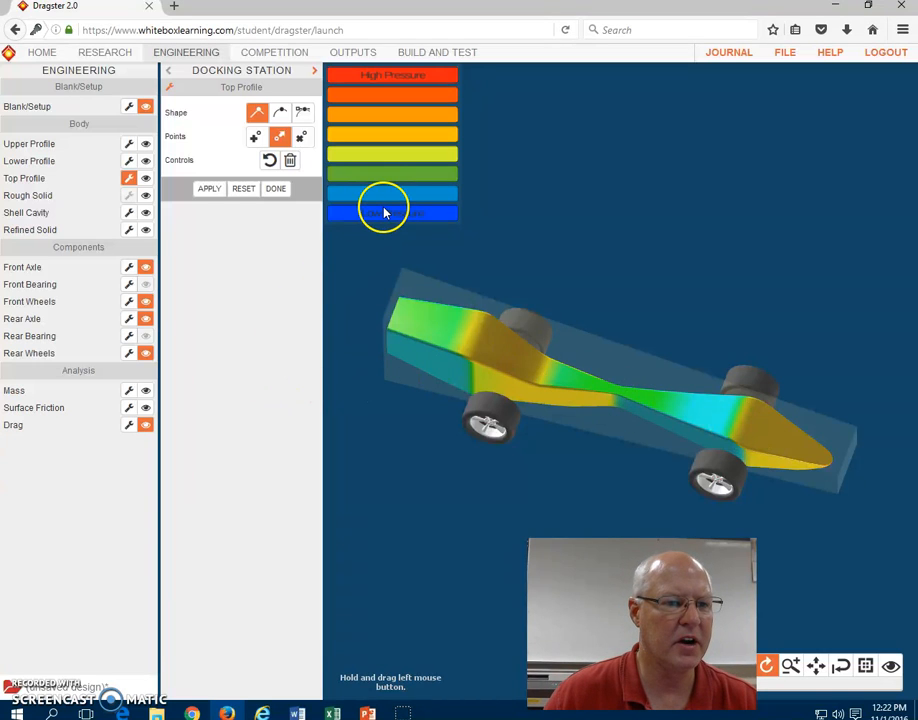
{"action": "left_click", "coordinate": [146, 391]}
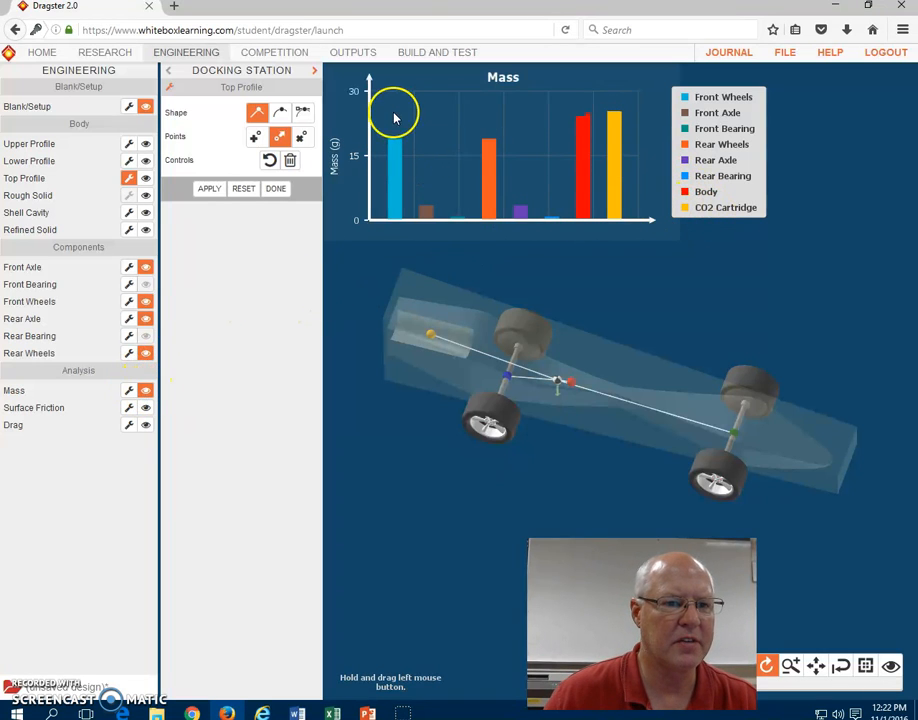
{"action": "mouse_move", "coordinate": [583, 174]}
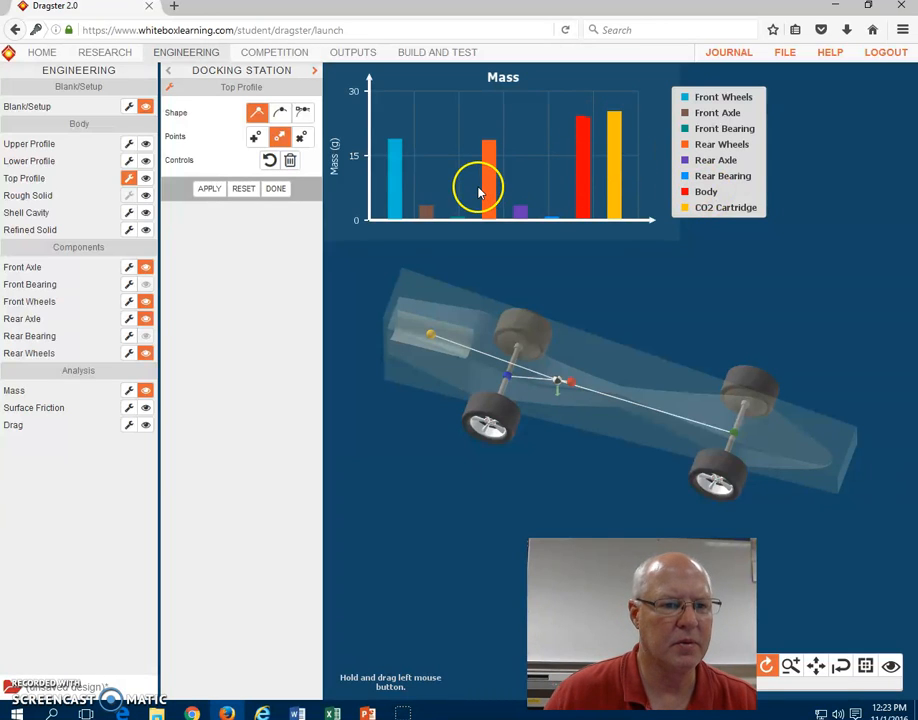
Step: Set the front axle's material to Aluminum and apply the change
{"action": "left_click", "coordinate": [128, 268]}
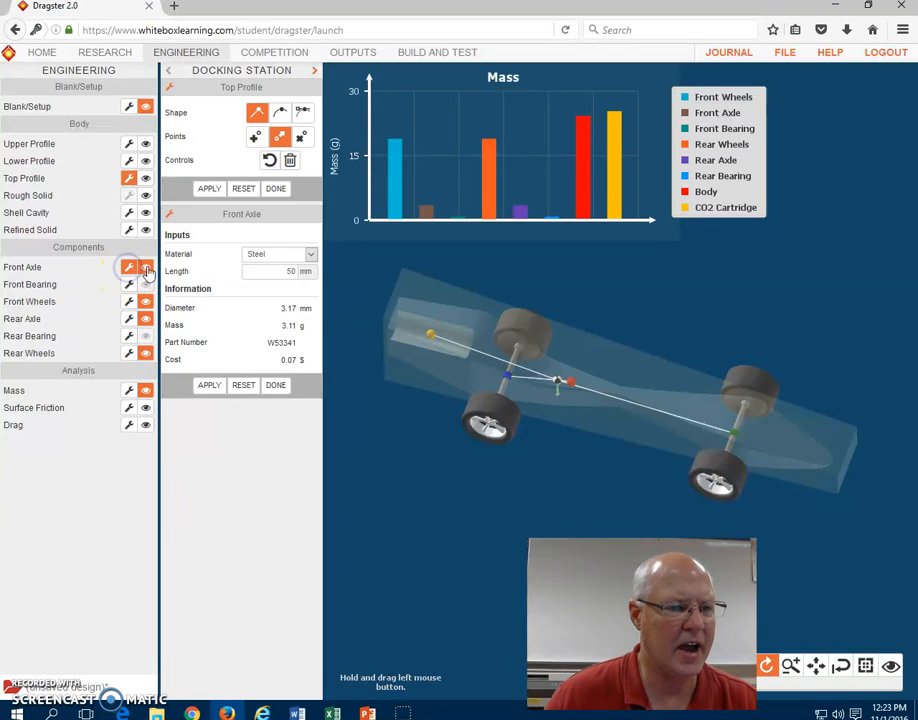
{"action": "left_click", "coordinate": [312, 255]}
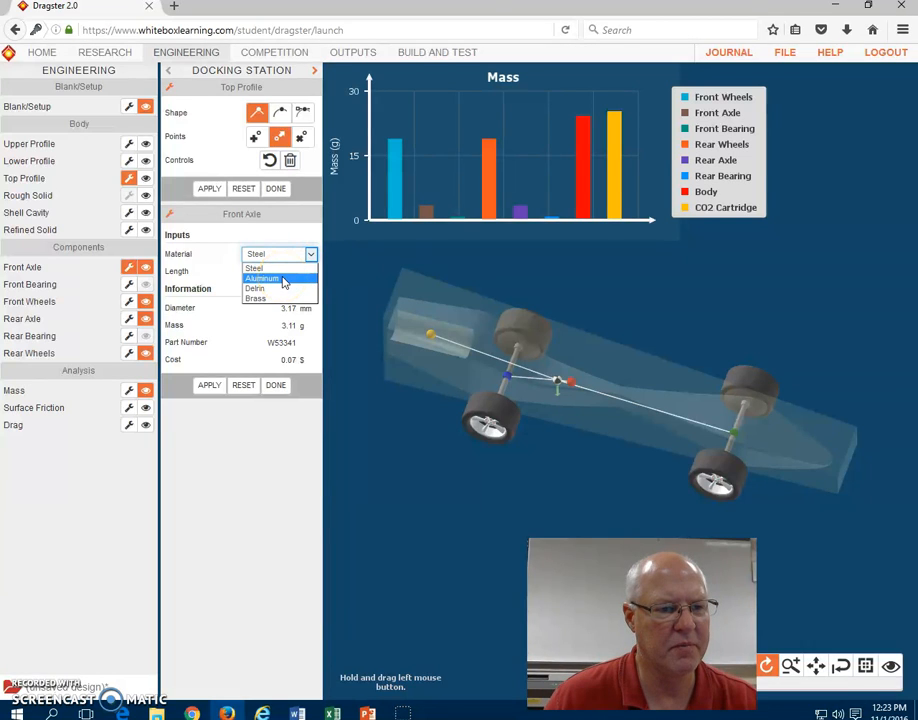
{"action": "left_click", "coordinate": [284, 279]}
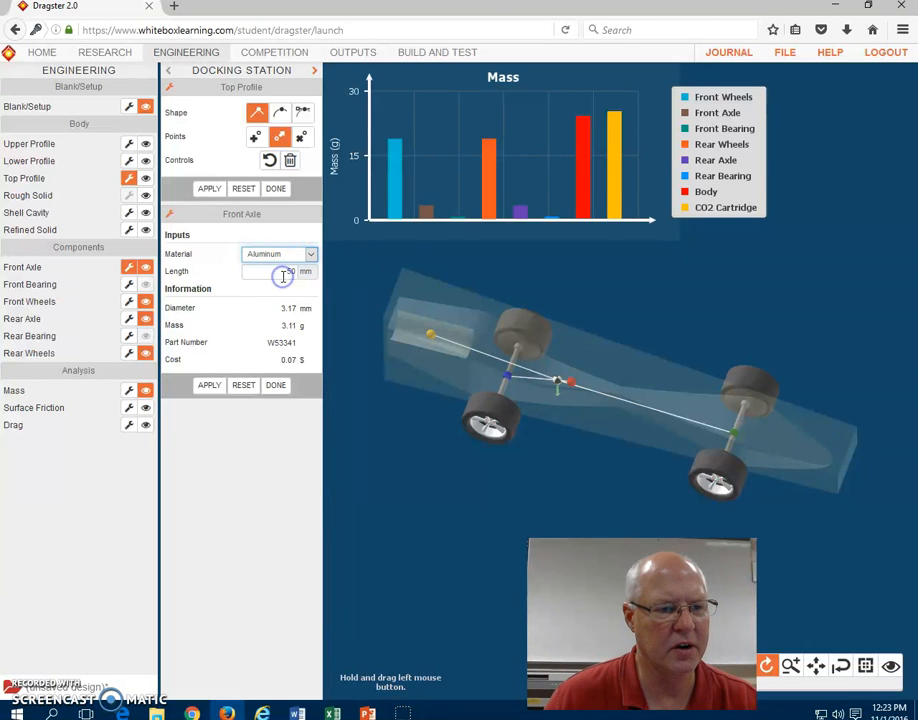
{"action": "left_click", "coordinate": [210, 384]}
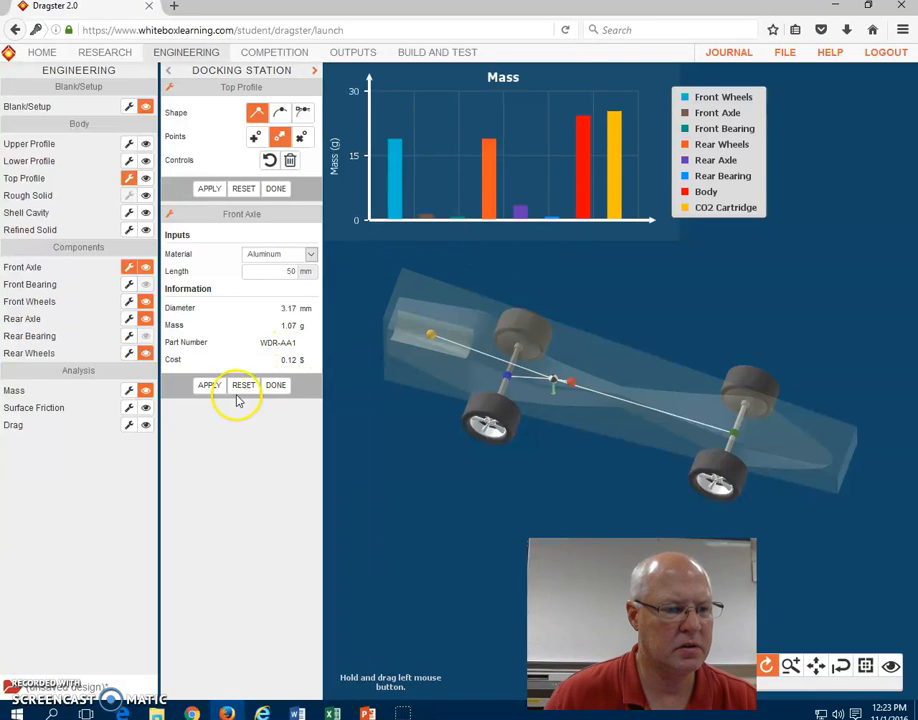
Step: Hide the Mass analysis, enter a concept name for the design, save it and enter it in the competition
{"action": "left_click", "coordinate": [144, 391]}
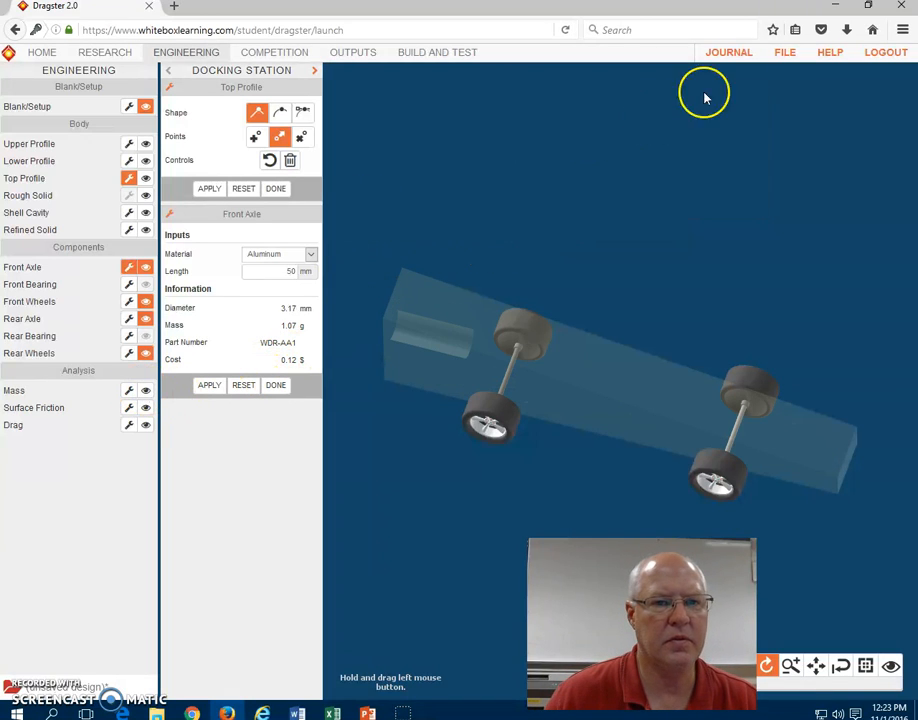
{"action": "left_click", "coordinate": [785, 58]}
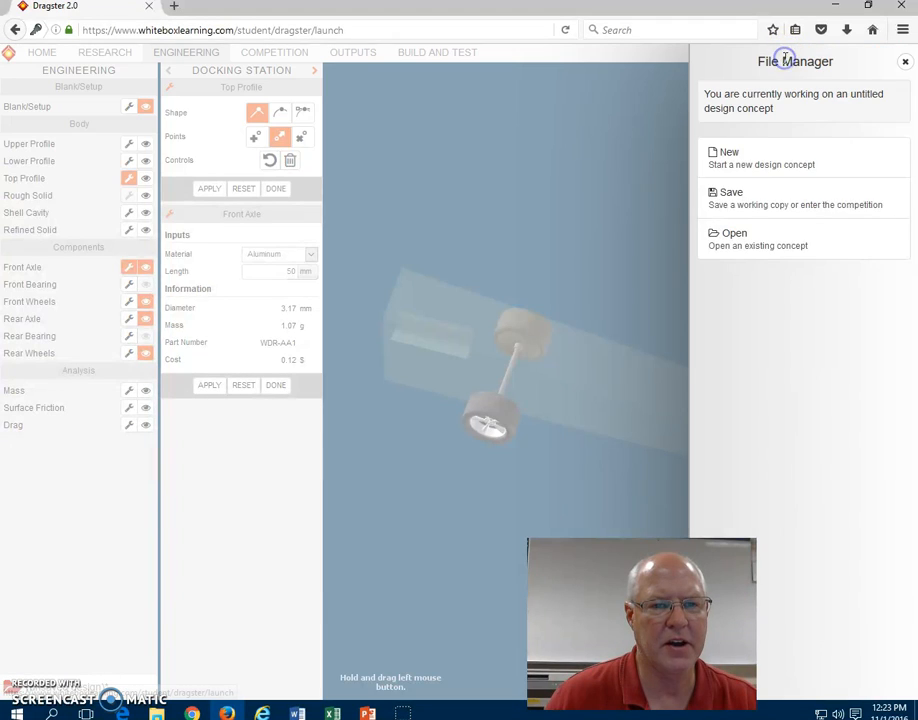
{"action": "left_click", "coordinate": [729, 196]}
{"action": "left_click", "coordinate": [745, 110]}
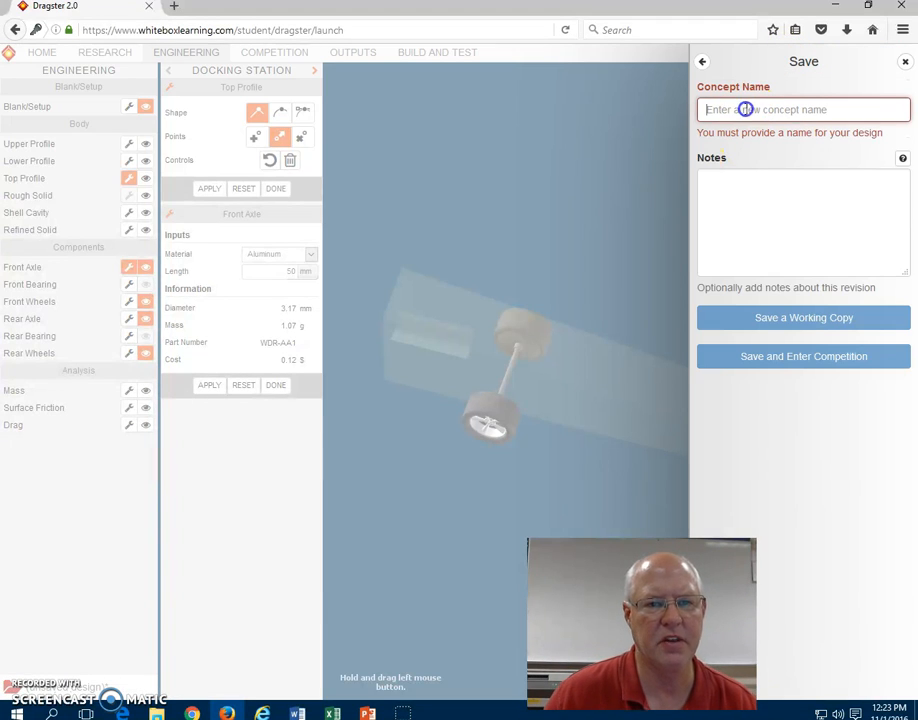
{"action": "type", "text": "mr.rogers"}
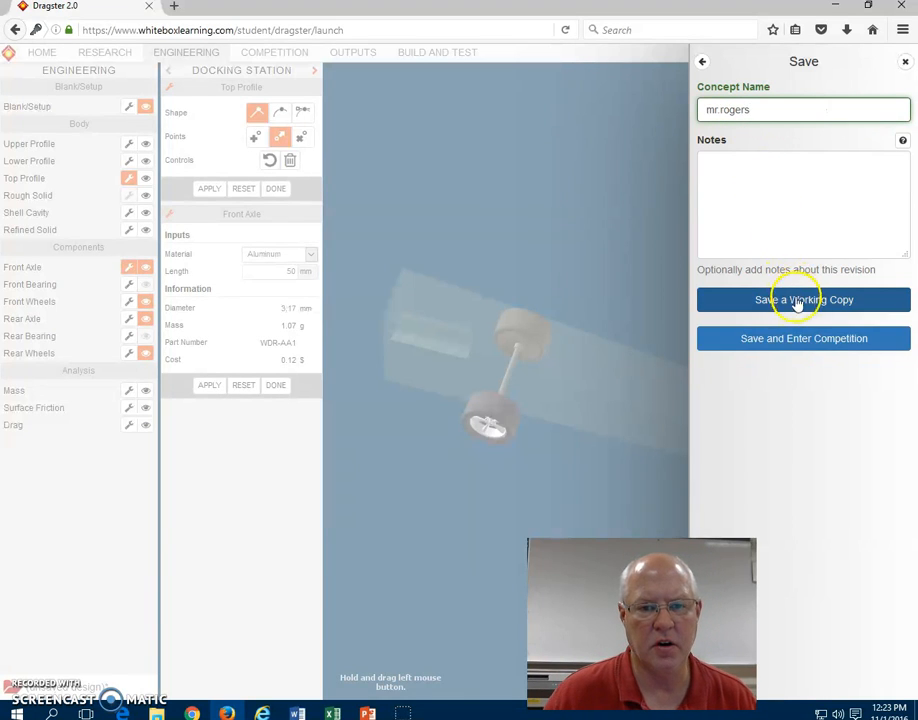
{"action": "left_click", "coordinate": [800, 336]}
{"action": "left_click", "coordinate": [776, 308]}
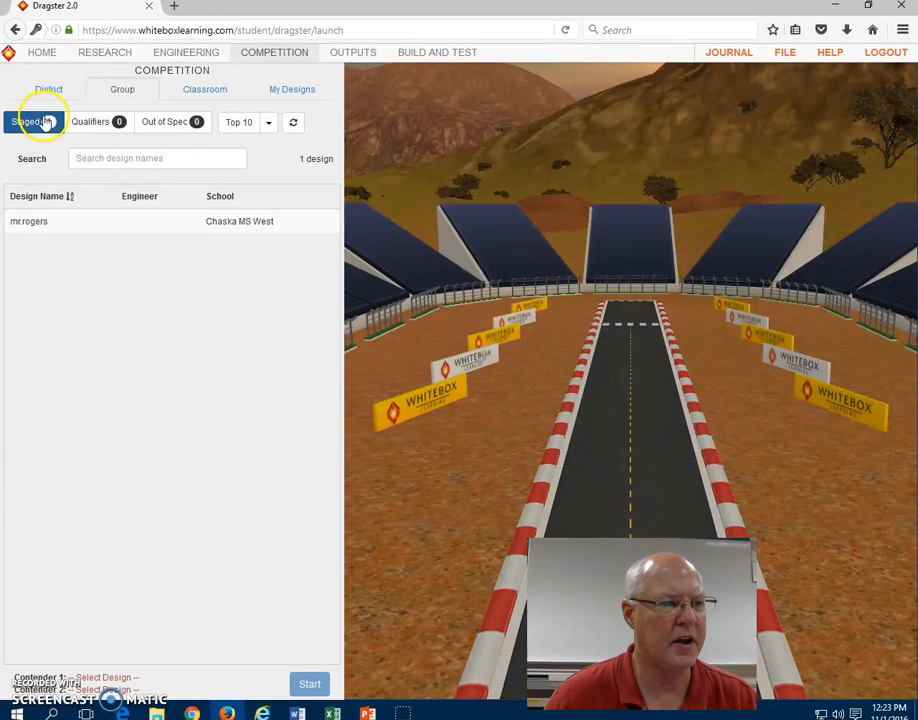
Step: Assign the staged design in the Group competition list as both Contender 1 and Contender 2
{"action": "left_click", "coordinate": [29, 224]}
{"action": "left_click", "coordinate": [164, 221]}
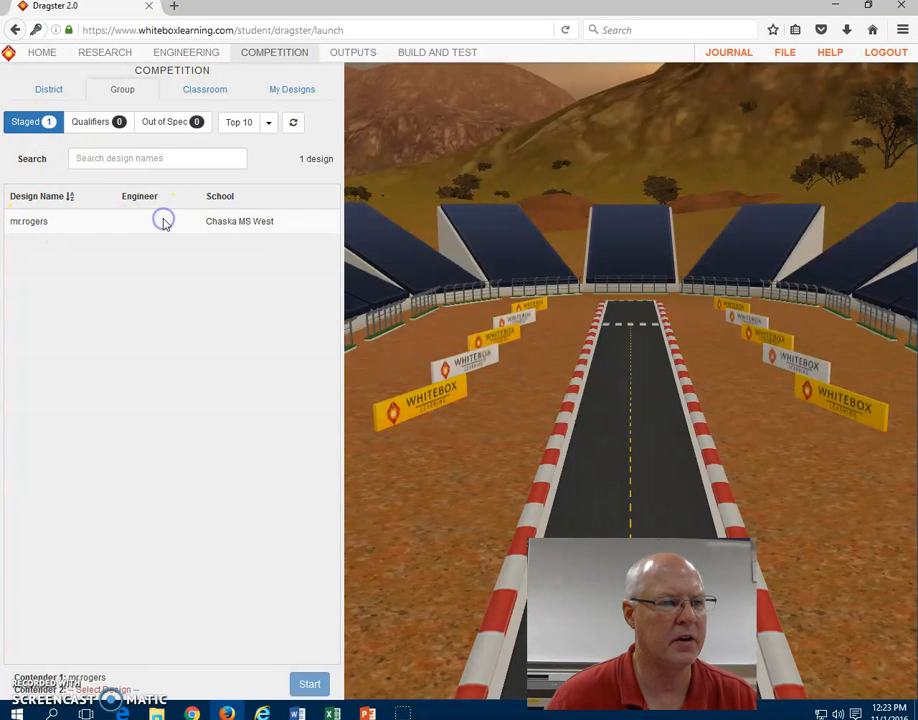
{"action": "left_click", "coordinate": [56, 91]}
{"action": "left_click", "coordinate": [120, 96]}
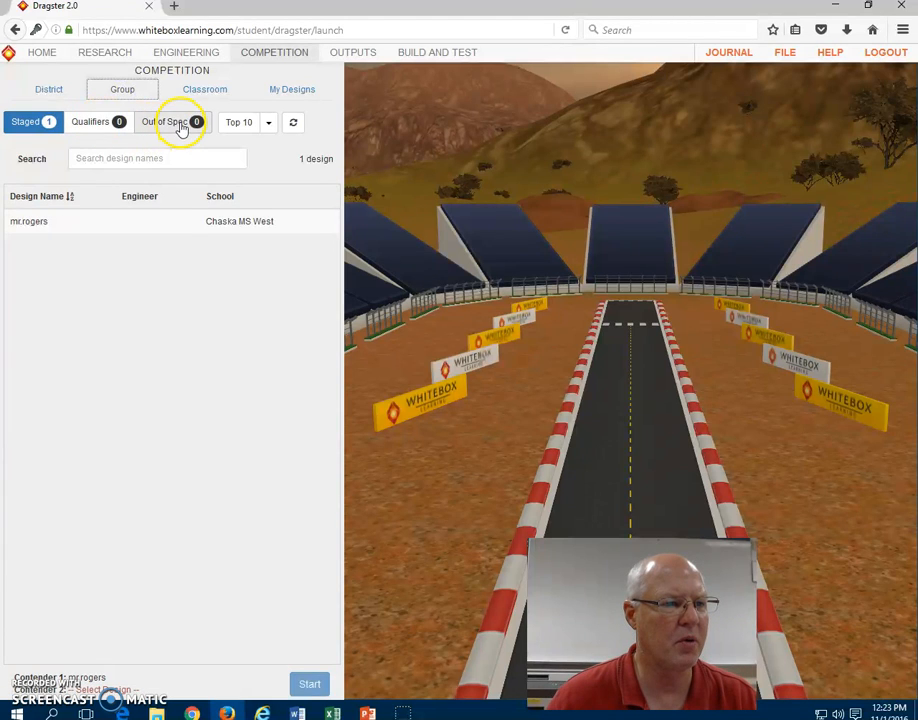
{"action": "left_click", "coordinate": [41, 226]}
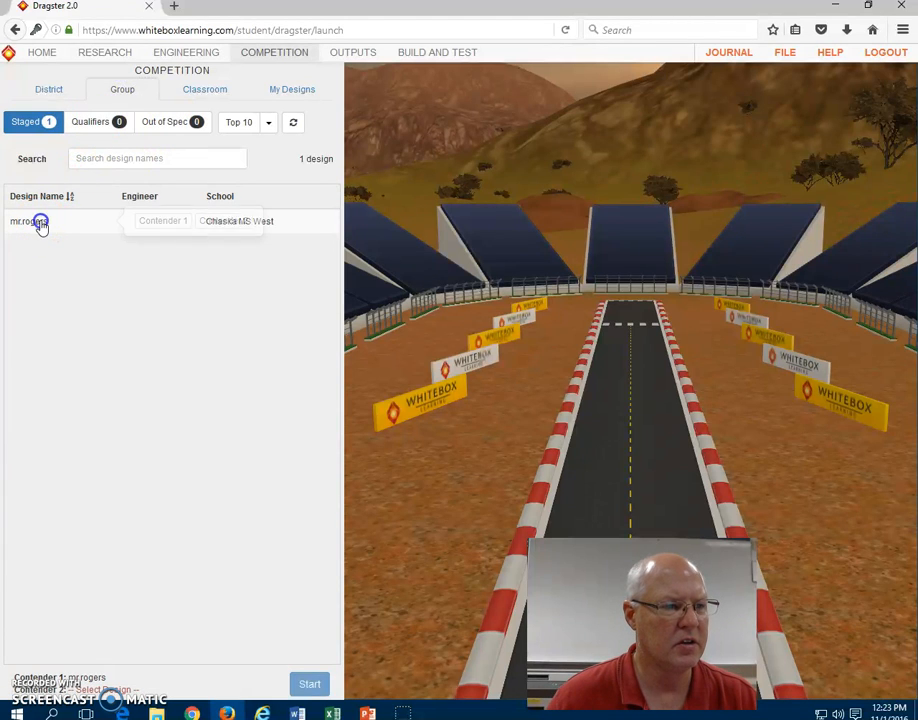
{"action": "left_click", "coordinate": [212, 223]}
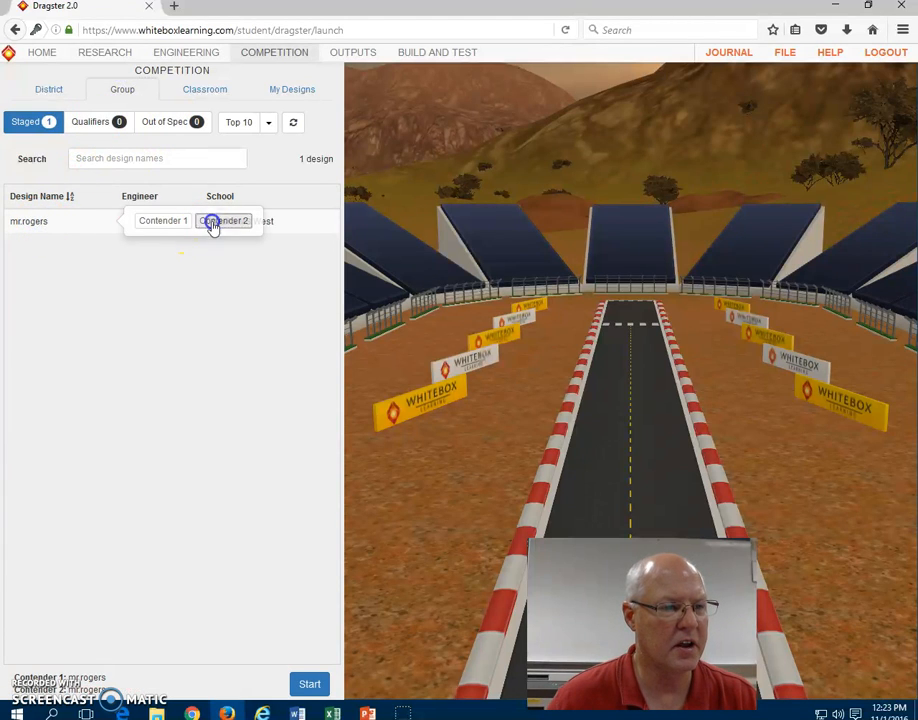
Step: Start the race between the two assigned contenders and check the Time row in the race results
{"action": "left_click", "coordinate": [310, 688]}
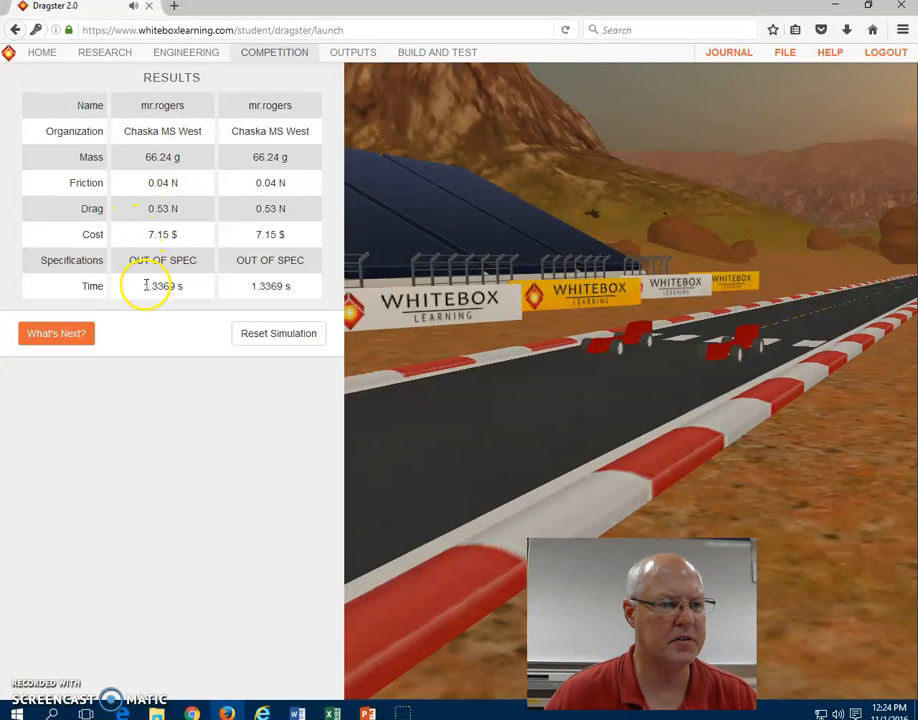
{"action": "left_click_drag", "start_coordinate": [140, 290], "coordinate": [195, 289]}
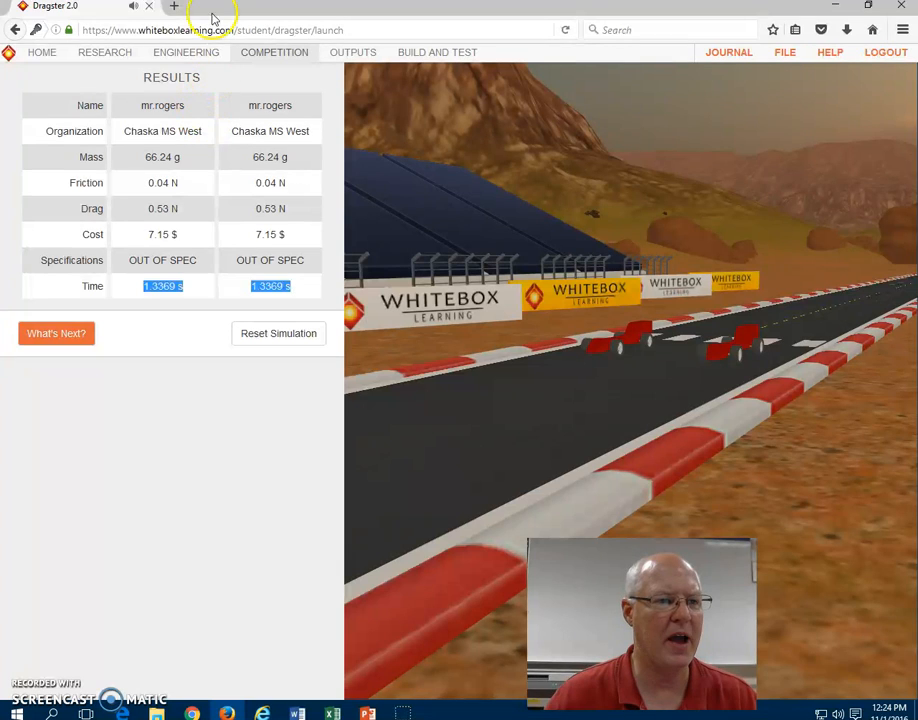
Step: Return to the Engineering workspace and display the dragster's Refined Solid with its wheels and axles
{"action": "left_click", "coordinate": [186, 52]}
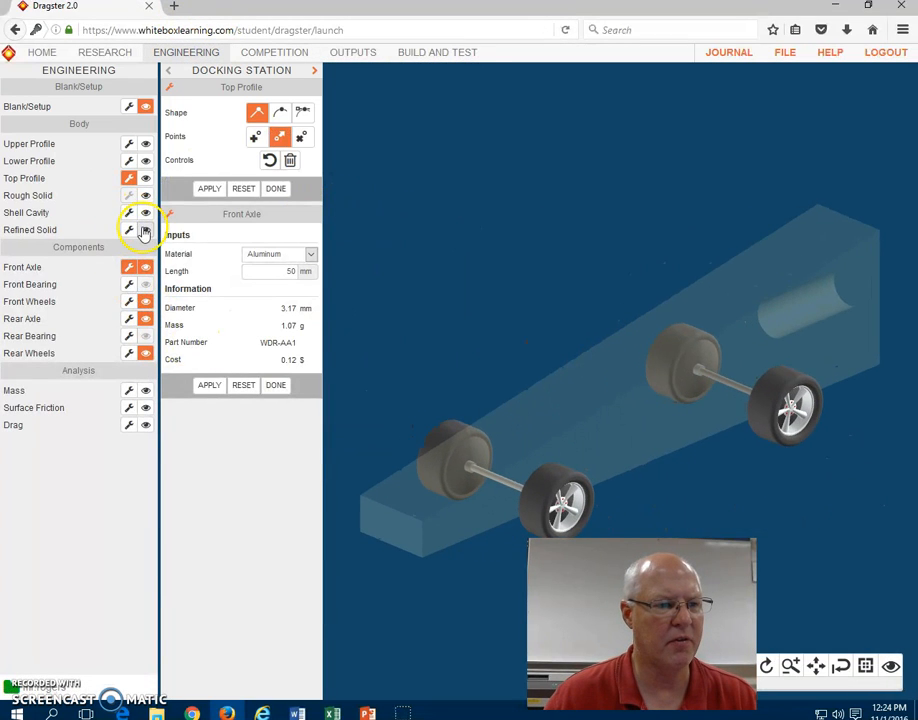
{"action": "left_click", "coordinate": [145, 230]}
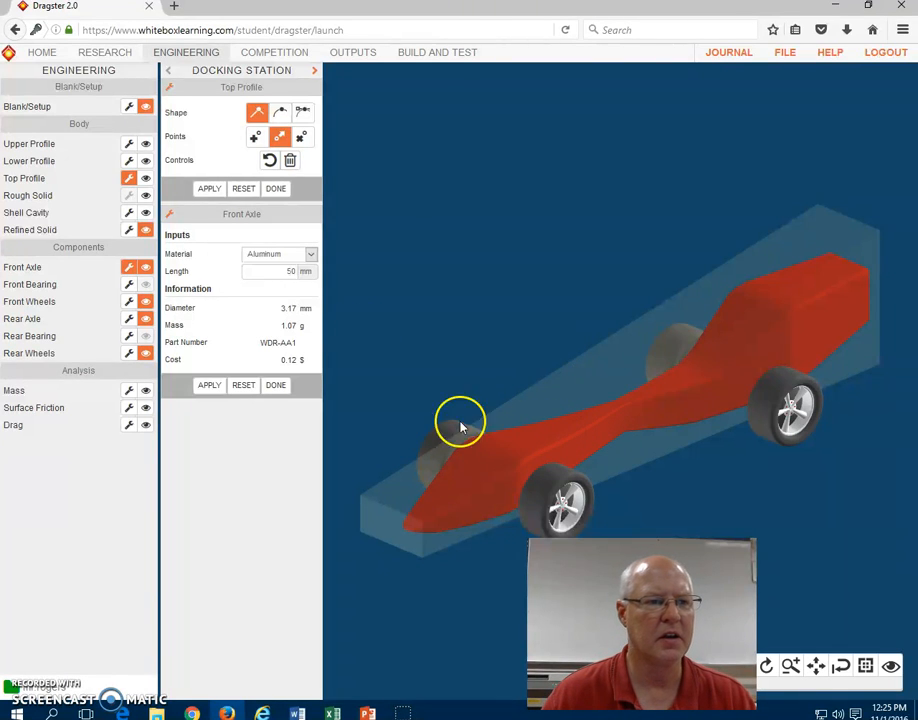
Step: Generate the Letter Size print template for the dragster and review the side-profile drawings on its first two pages
{"action": "left_click", "coordinate": [355, 53]}
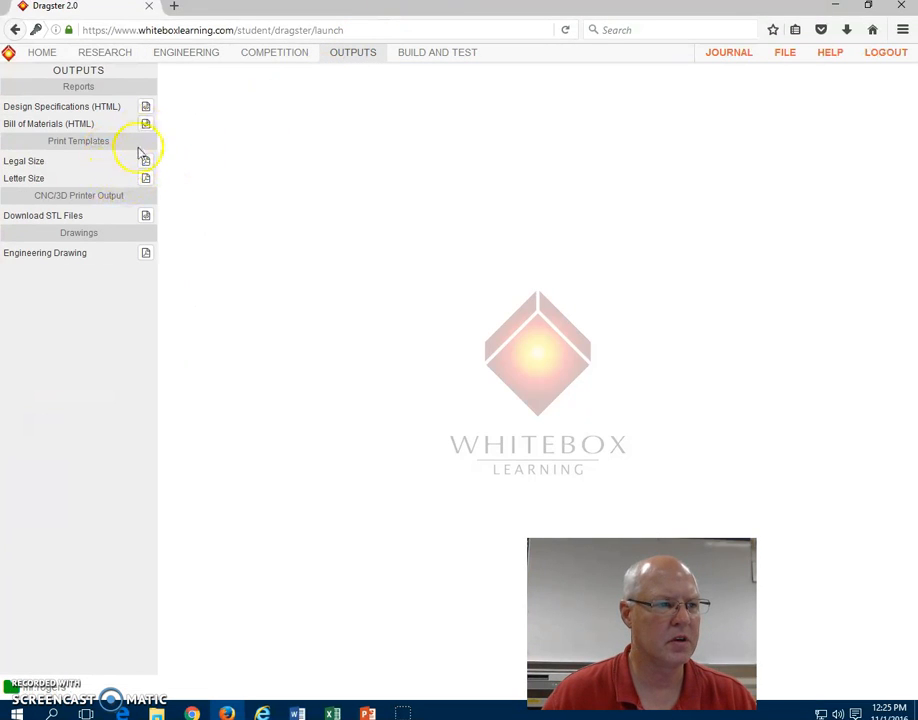
{"action": "left_click", "coordinate": [146, 180]}
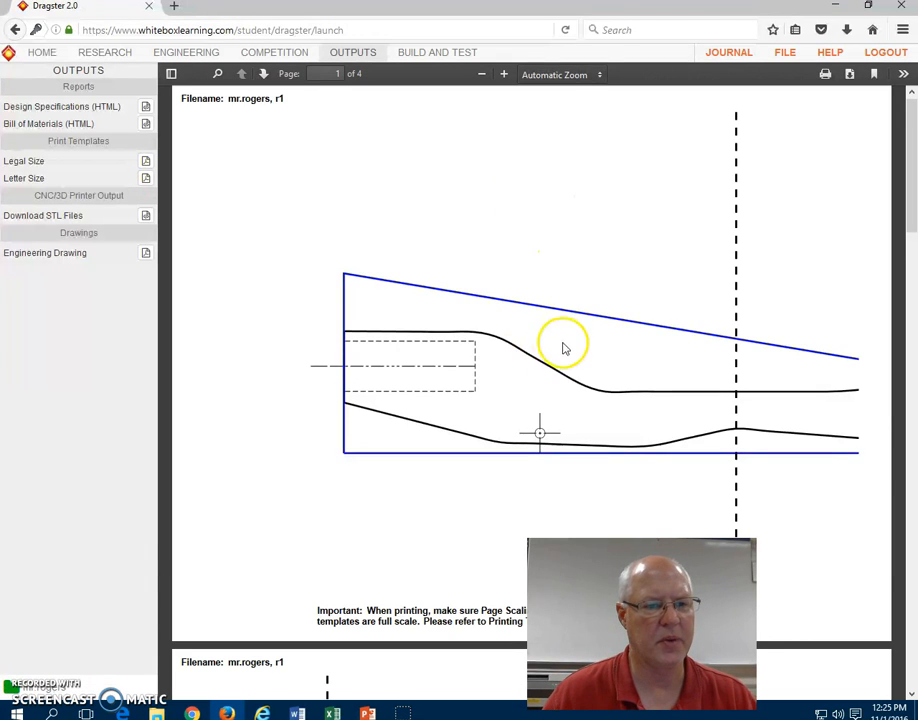
{"action": "scroll", "coordinate": [641, 426], "scroll_direction": "down", "scroll_amount": 2}
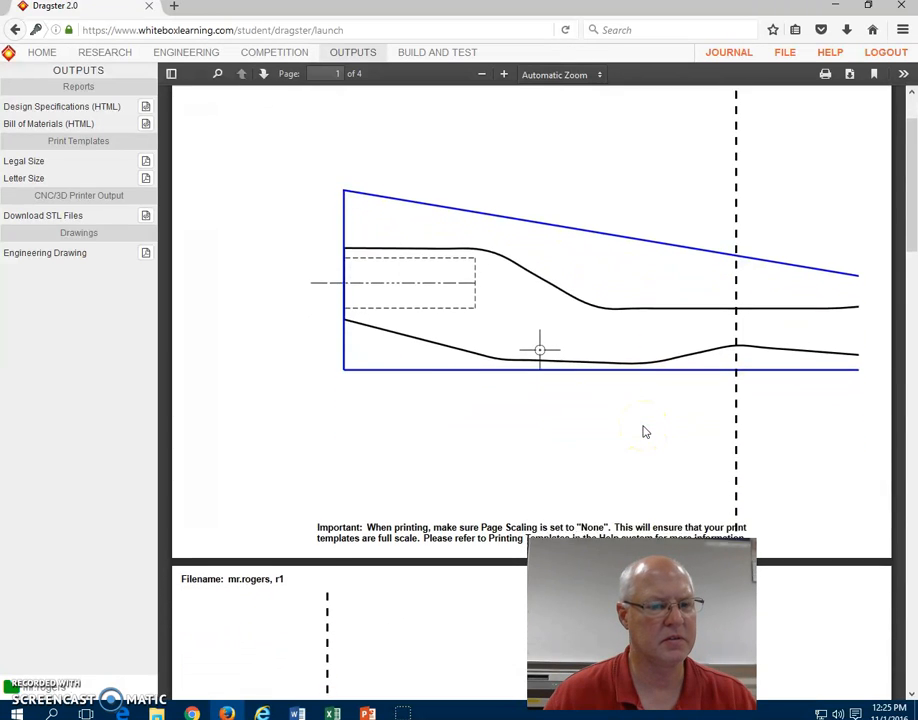
{"action": "scroll", "coordinate": [644, 430], "scroll_direction": "down", "scroll_amount": 10}
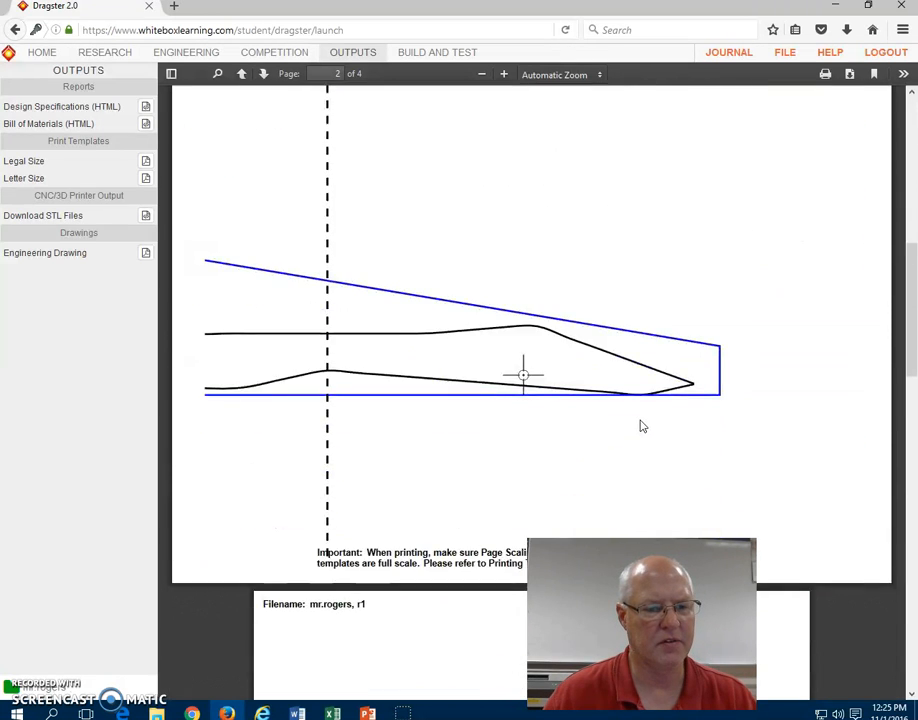